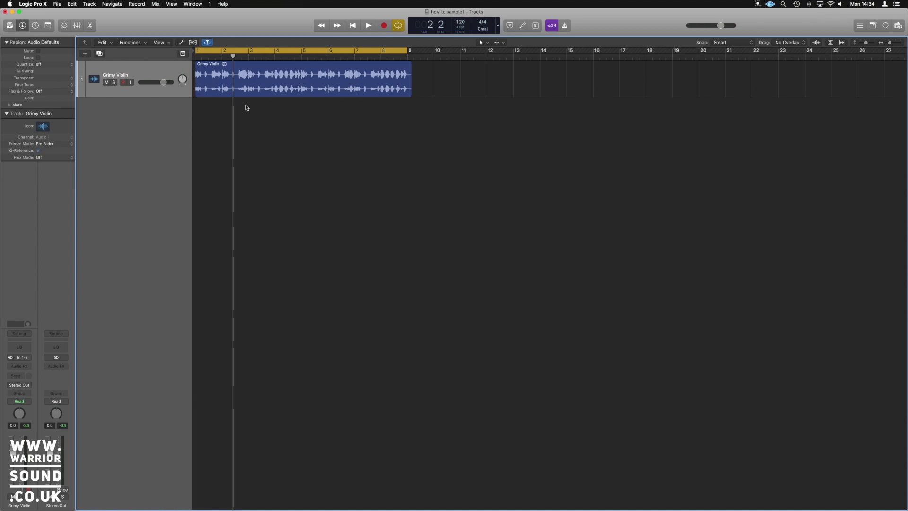
Play the Grimy Violin sample through, stop it, and turn off cycle playback
{"action": "key", "text": "space"}
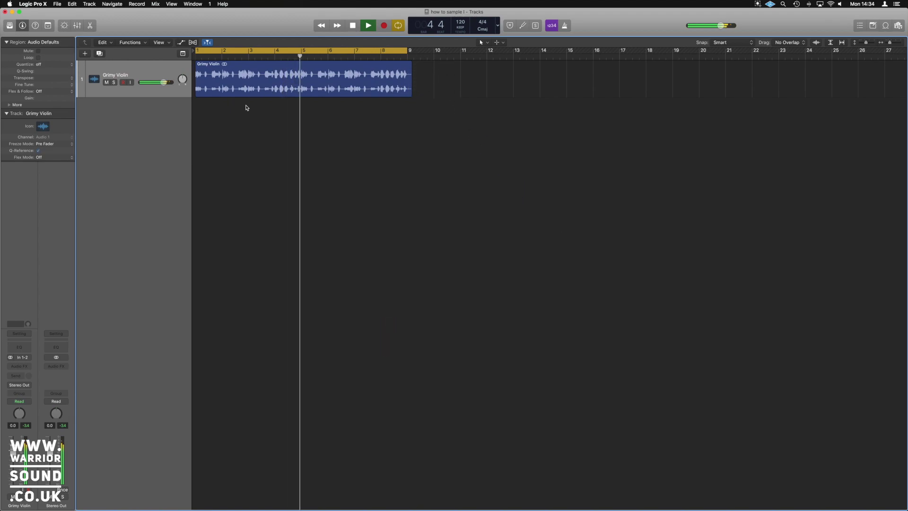
{"action": "key", "text": "space"}
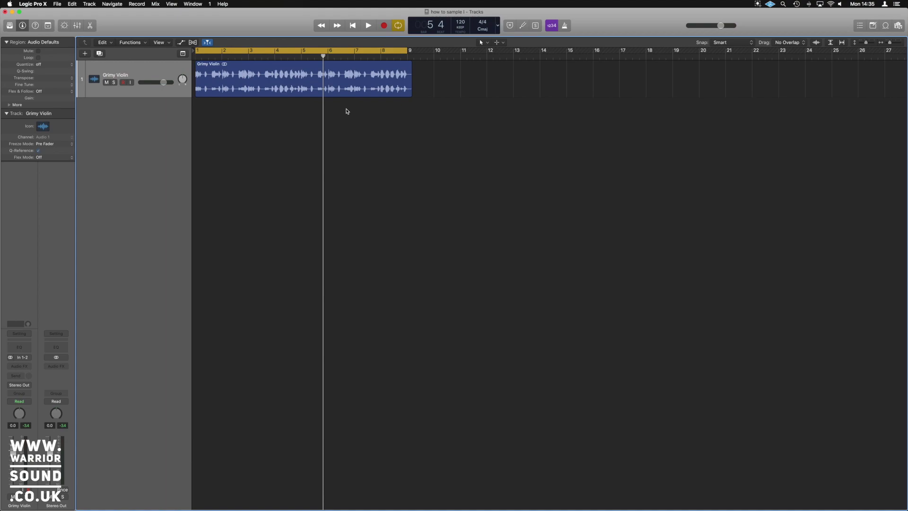
{"action": "left_click", "coordinate": [379, 50]}
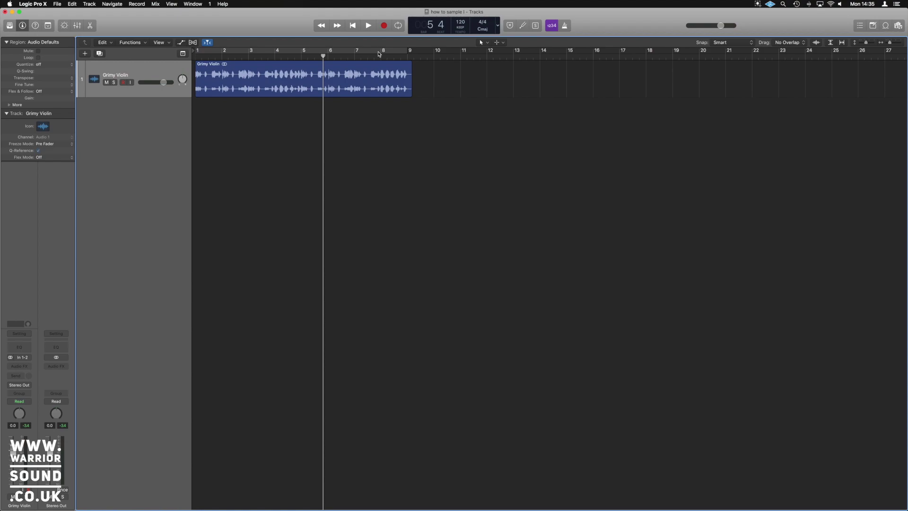
Change the project tempo from 120 to 88 BPM
{"action": "double_click", "coordinate": [460, 22]}
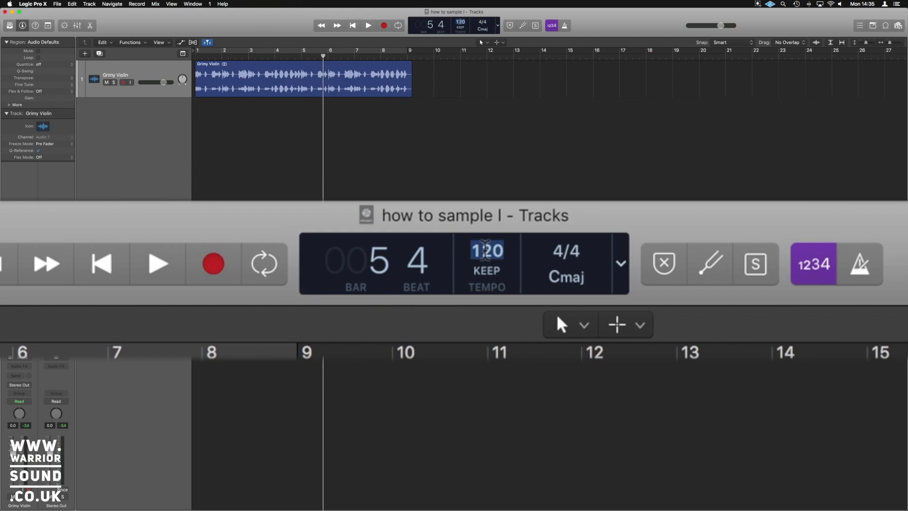
{"action": "type", "text": "88"}
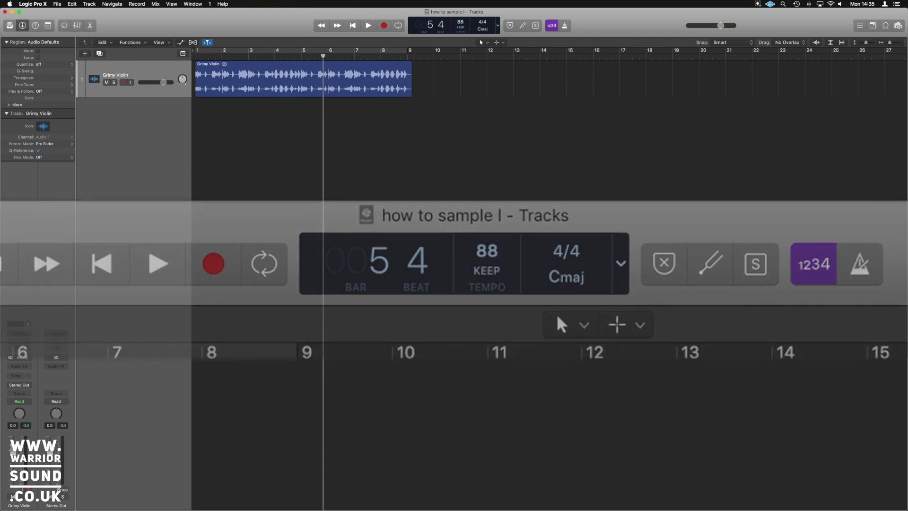
{"action": "key", "text": "Return"}
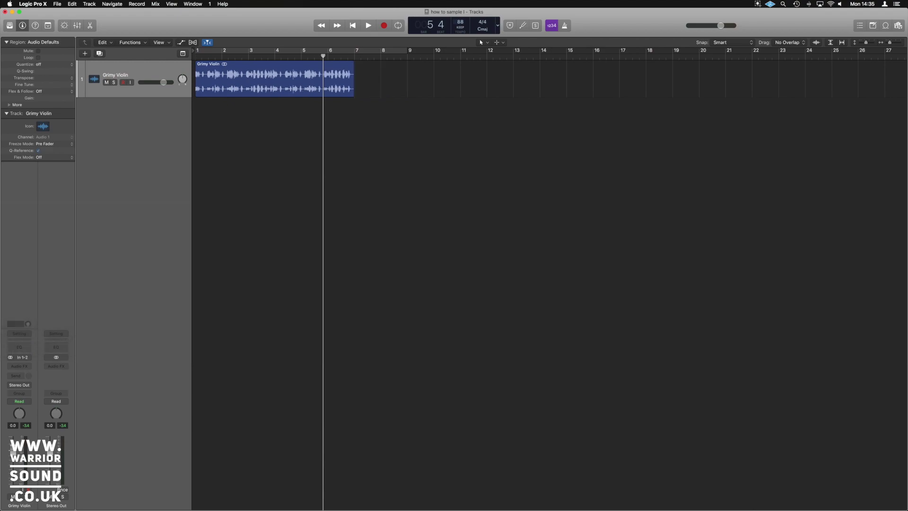
Zoom the timeline and select the Grimy Violin region, now ending near bar 7
{"action": "key", "text": "super+Right"}
{"action": "key", "text": "super+Right"}
{"action": "key", "text": "super+Right"}
{"action": "key", "text": "super+Right"}
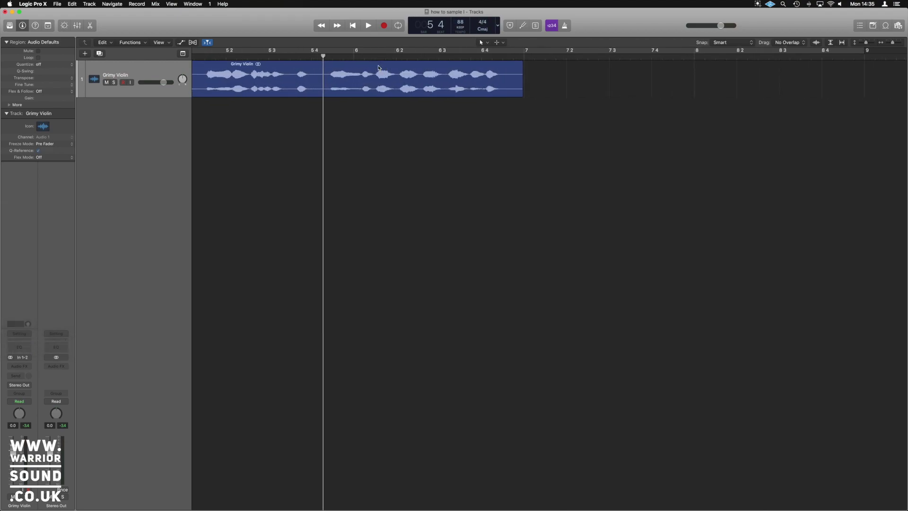
{"action": "key", "text": "super+Right"}
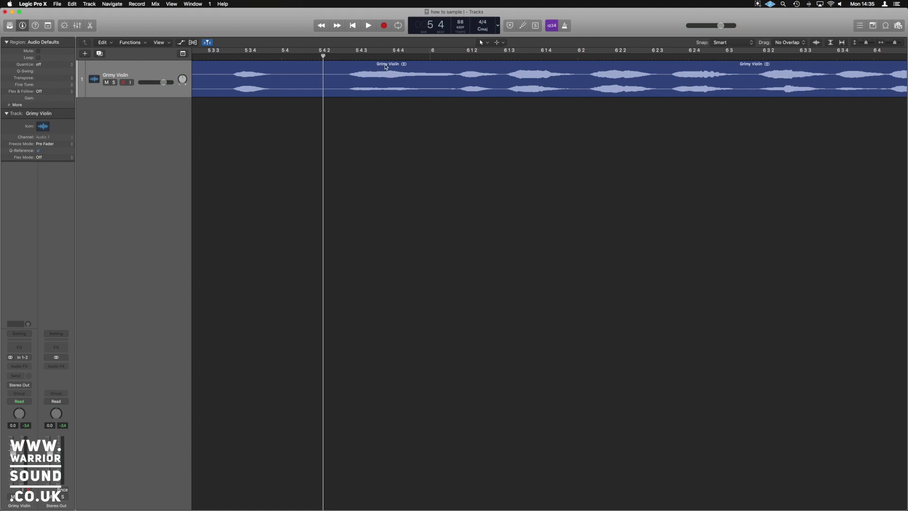
{"action": "key", "text": "super+Left"}
{"action": "key", "text": "super+Left"}
{"action": "key", "text": "super+Left"}
{"action": "key", "text": "super+Right"}
{"action": "key", "text": "super+Right"}
{"action": "scroll", "coordinate": [385, 67], "scroll_direction": "left", "scroll_amount": 10}
{"action": "left_click", "coordinate": [378, 65]}
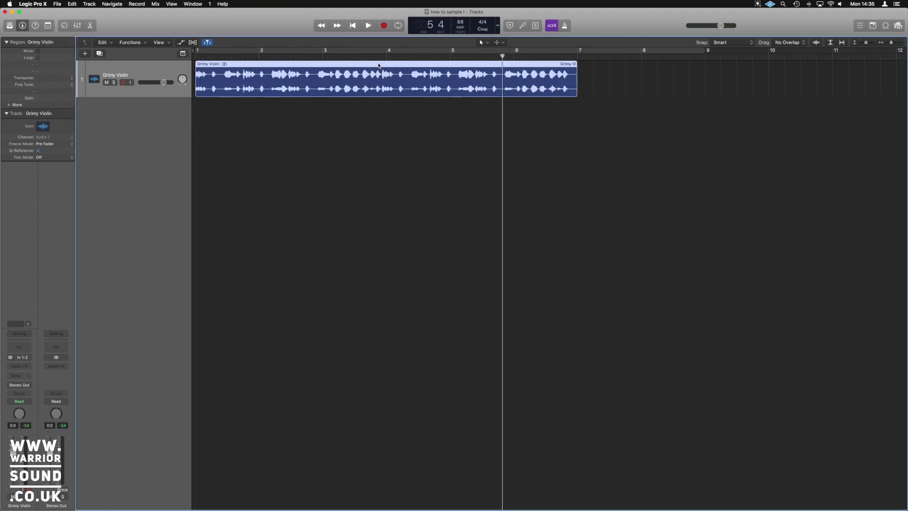
Cycle bars 1–7 over the region, enlarge the track, and move the playhead to bar 3 beat 3
{"action": "key", "text": "super+u"}
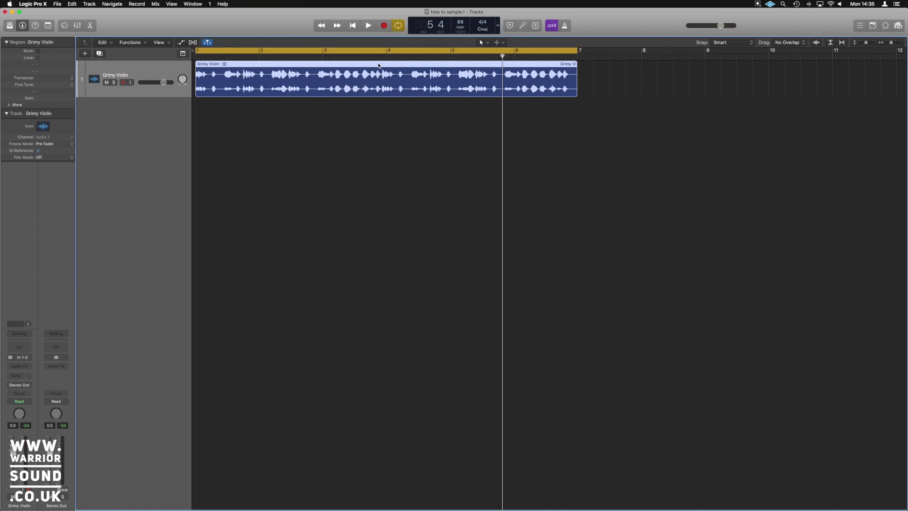
{"action": "key", "text": "super+Down"}
{"action": "key", "text": "super+Down"}
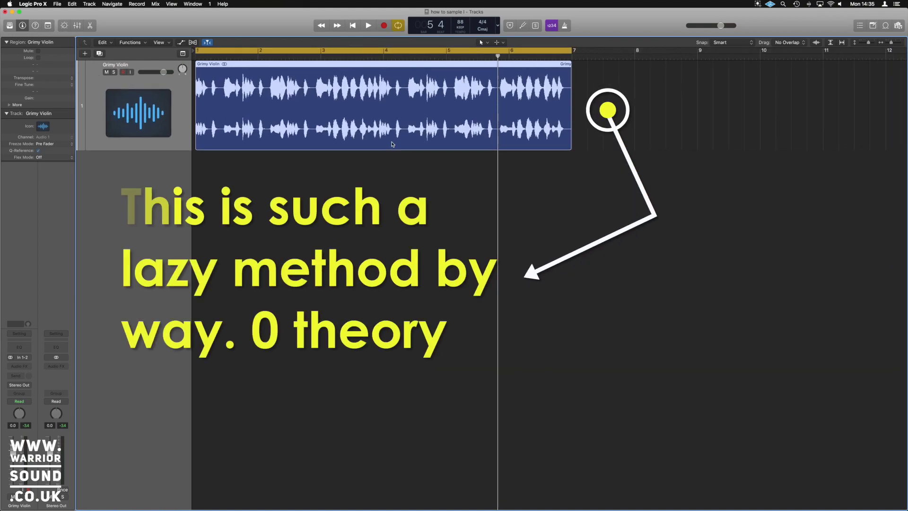
{"action": "key", "text": "super+Left"}
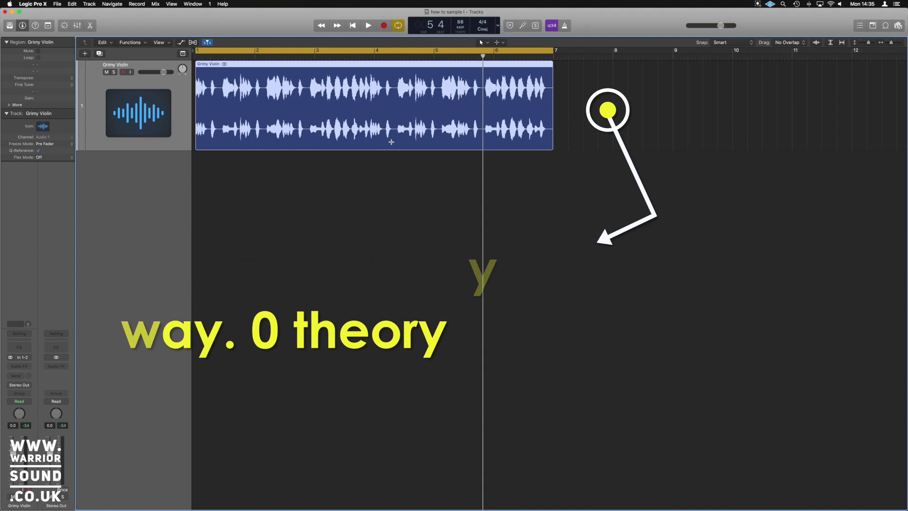
{"action": "left_click_drag", "start_coordinate": [483, 56], "coordinate": [352, 58]}
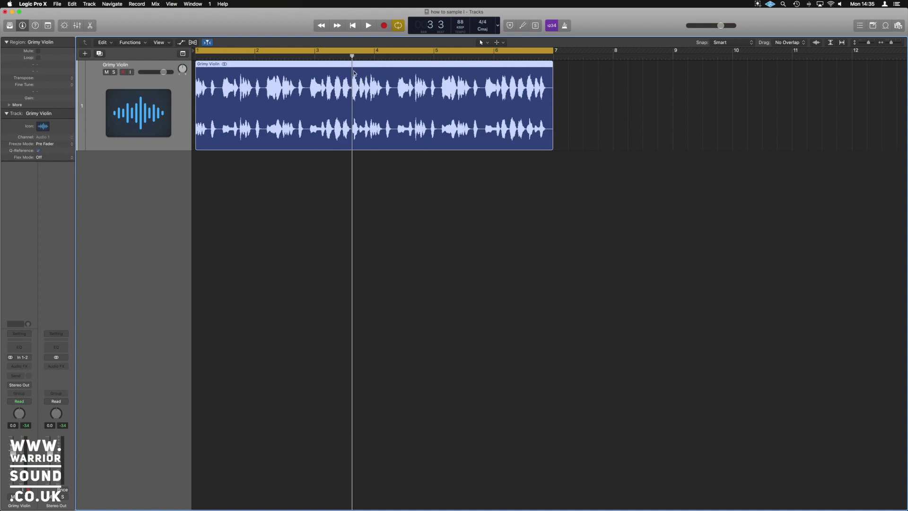
{"action": "left_click", "coordinate": [250, 165]}
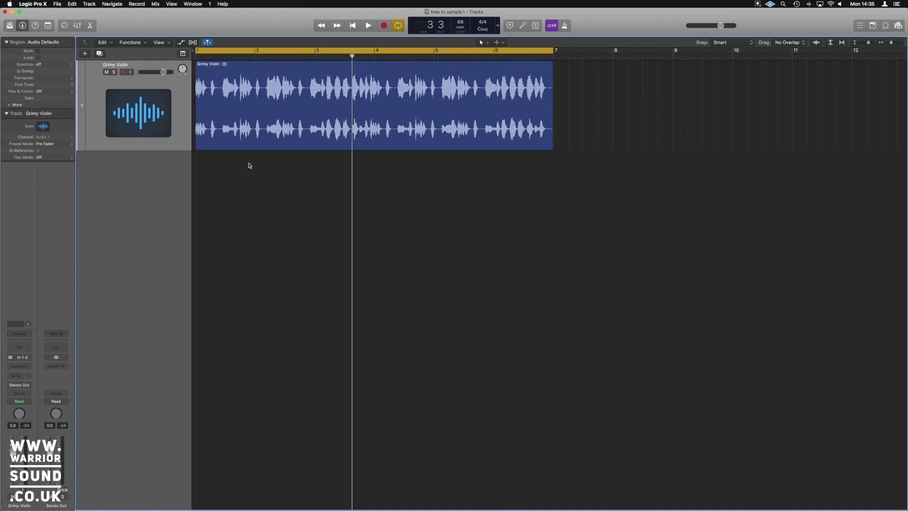
{"action": "key", "text": "super+Right"}
{"action": "key", "text": "super+Right"}
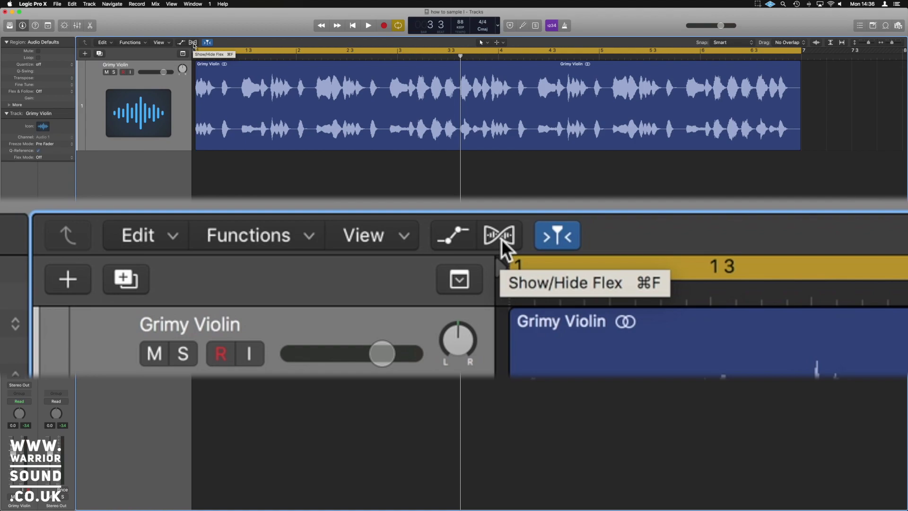
Show flex view and enable Polyphonic flex on the Grimy Violin track, viewing bars 1–19
{"action": "left_click", "coordinate": [193, 42]}
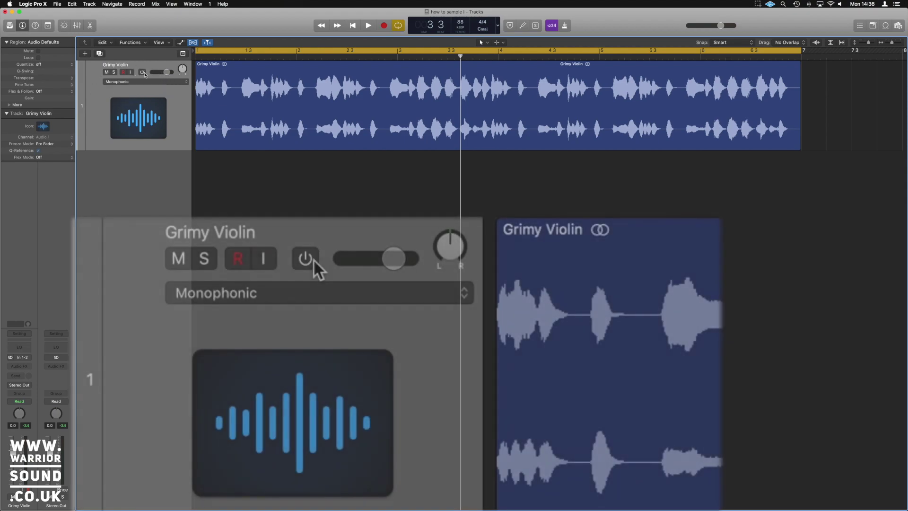
{"action": "left_click", "coordinate": [143, 73]}
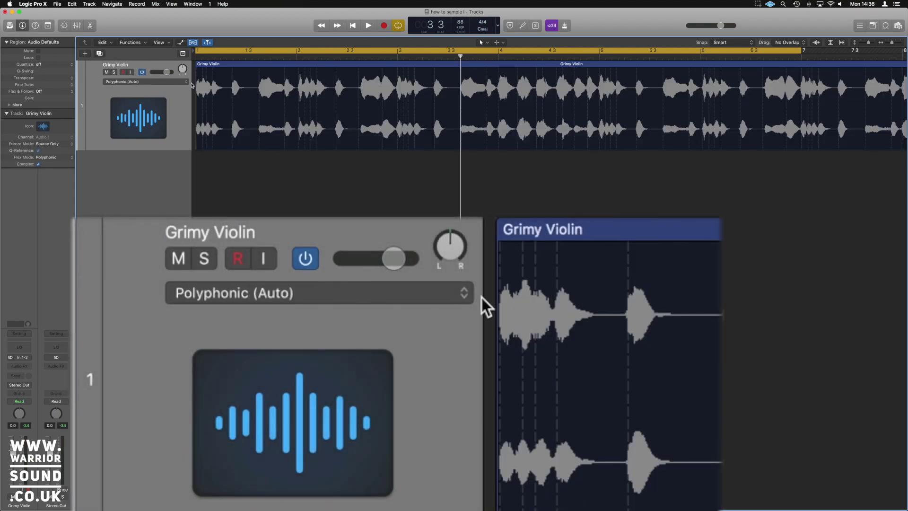
{"action": "key", "text": "super+Down"}
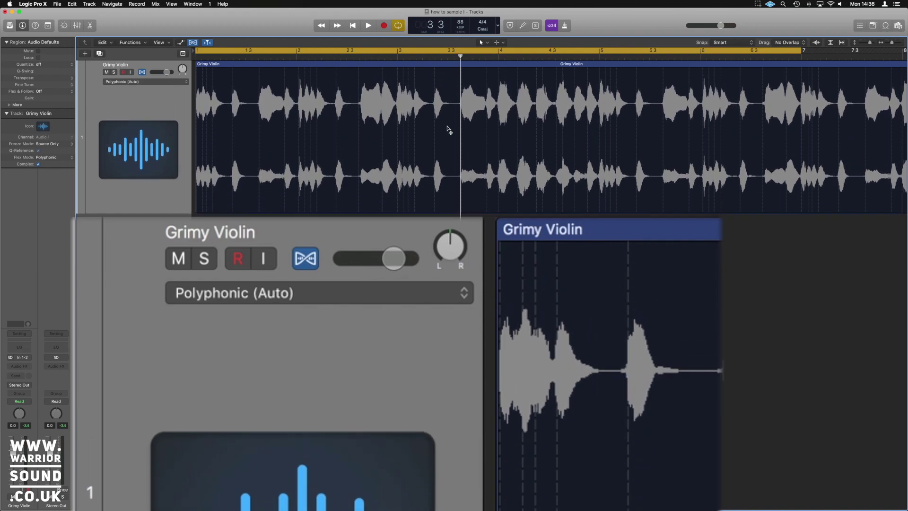
{"action": "key", "text": "super+Left"}
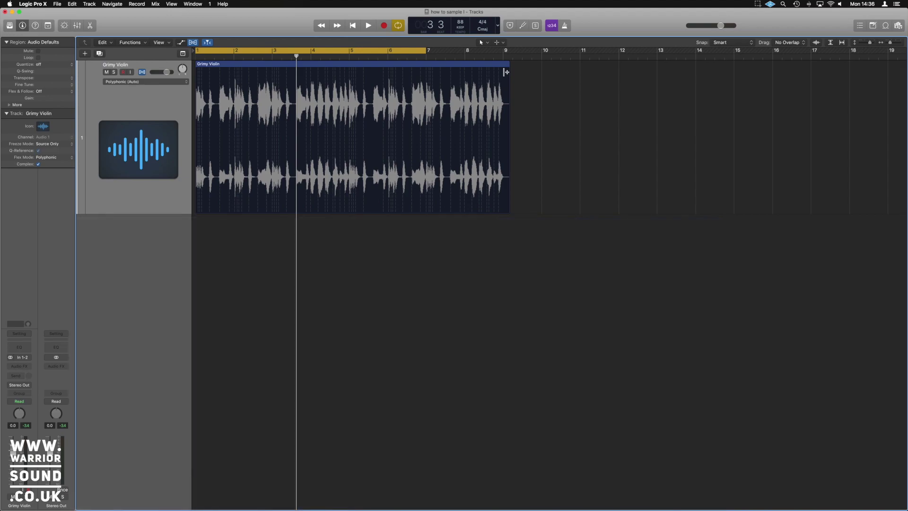
Turn off cycle, time-stretch the region to end at bar 9, and audition it from the start
{"action": "left_click", "coordinate": [416, 51]}
{"action": "key", "text": "super+Right"}
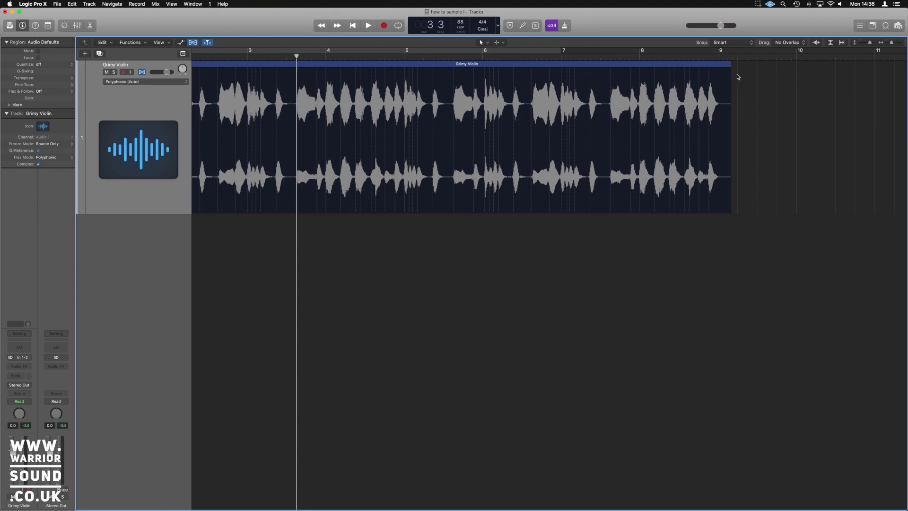
{"action": "left_click_drag", "start_coordinate": [729, 67], "coordinate": [720, 70]}
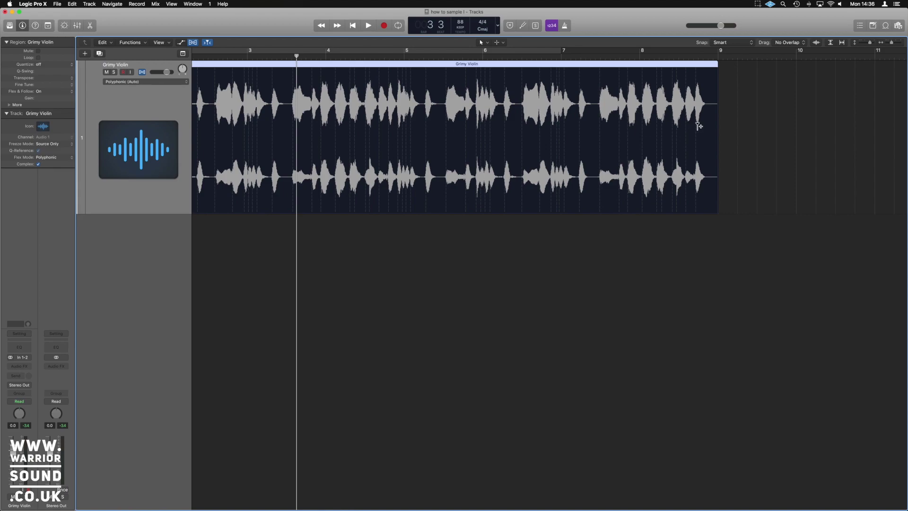
{"action": "key", "text": "Return"}
{"action": "key", "text": "space"}
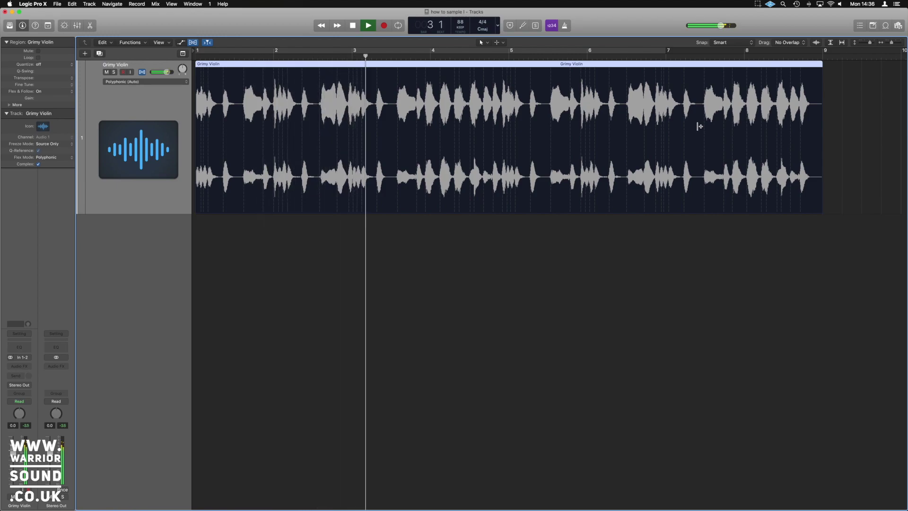
{"action": "key", "text": "space"}
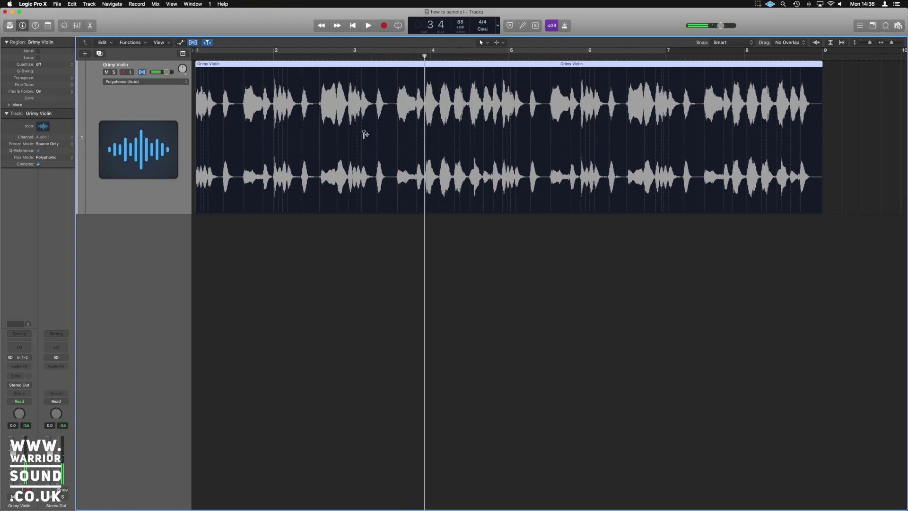
Audition the violin with the Slicing and then Rhythmic flex modes
{"action": "left_click", "coordinate": [148, 83]}
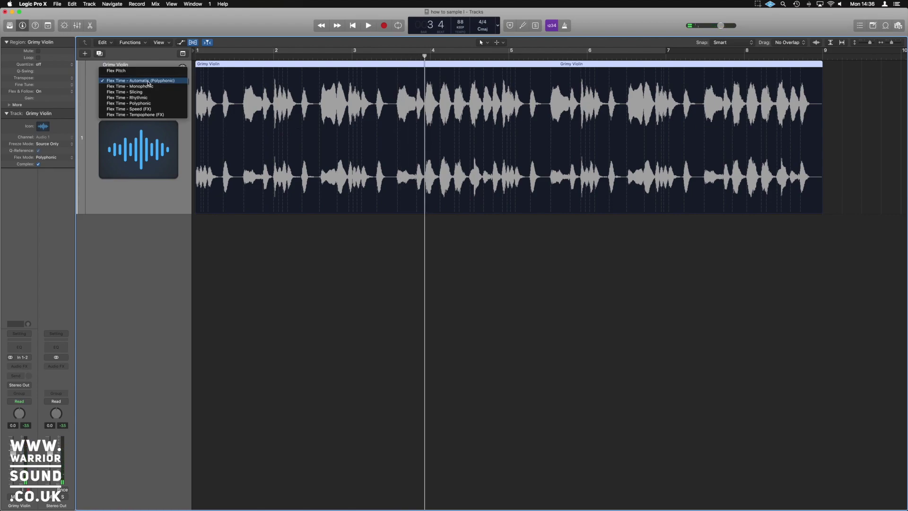
{"action": "left_click", "coordinate": [150, 92]}
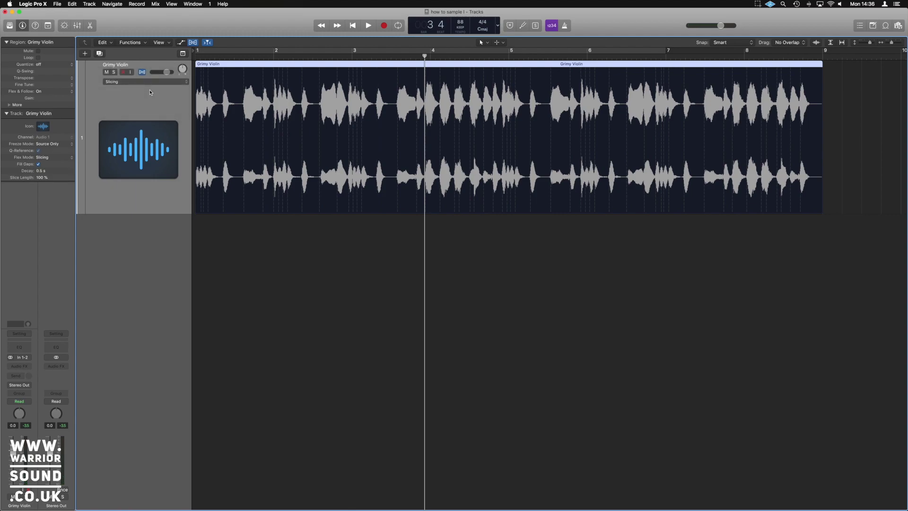
{"action": "key", "text": "space"}
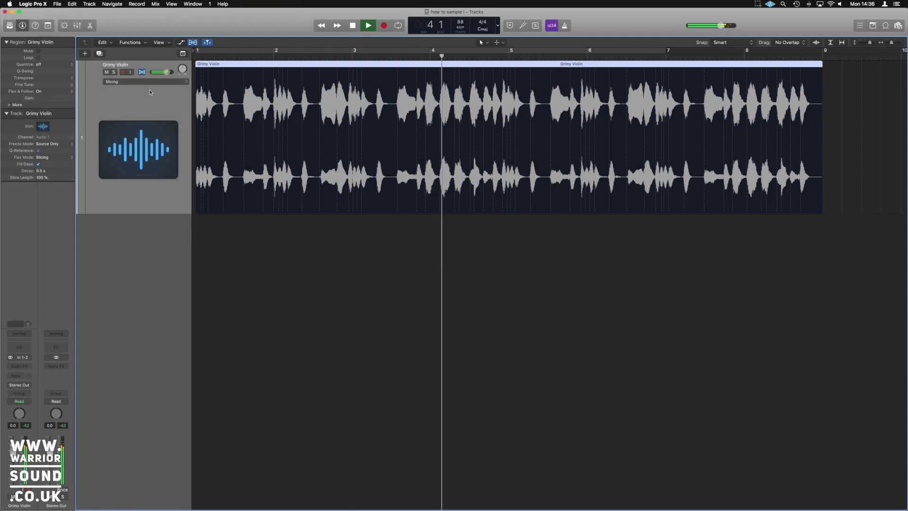
{"action": "key", "text": "space"}
{"action": "left_click", "coordinate": [150, 83]}
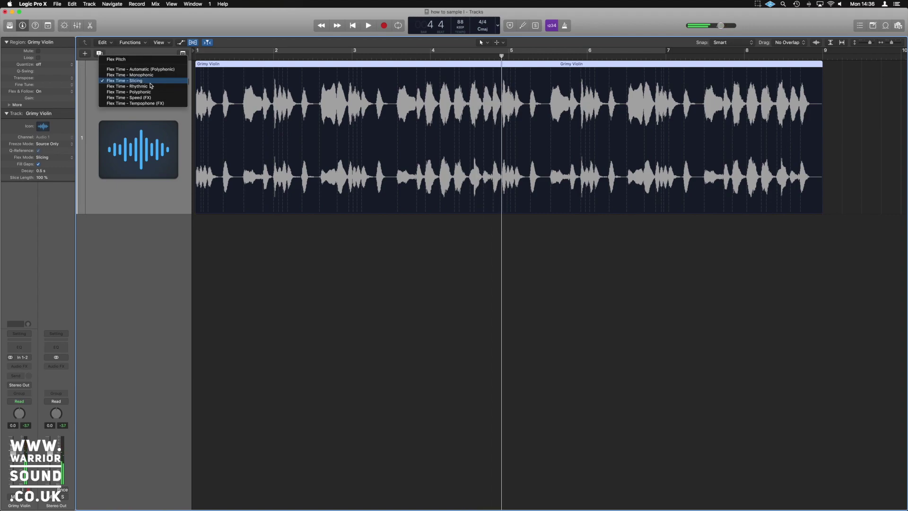
{"action": "left_click", "coordinate": [154, 87]}
{"action": "key", "text": "space"}
Compare the Monophonic and Polyphonic flex modes during playback
{"action": "left_click", "coordinate": [154, 87]}
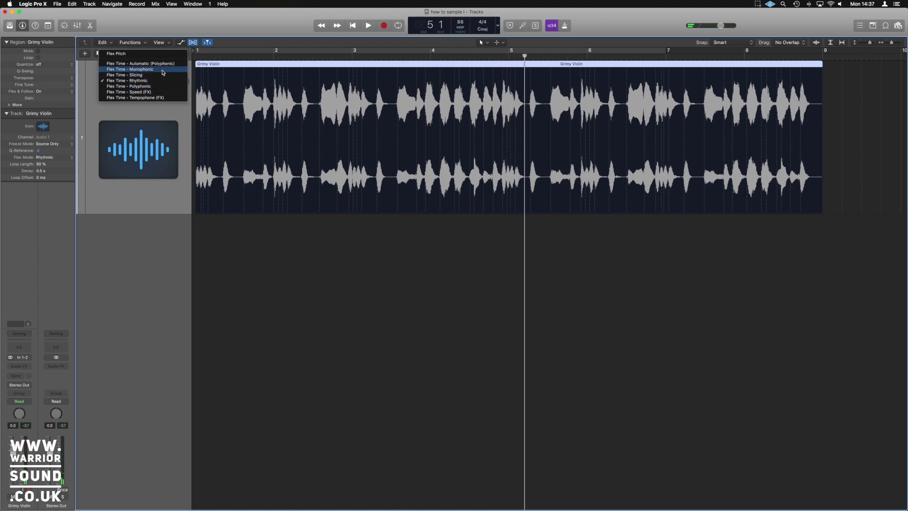
{"action": "left_click", "coordinate": [162, 69]}
{"action": "key", "text": "space"}
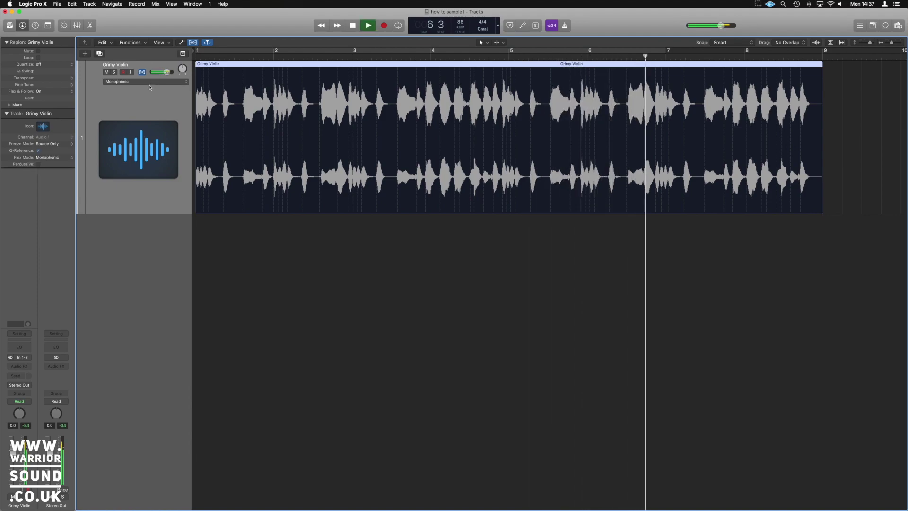
{"action": "key", "text": "space"}
{"action": "left_click", "coordinate": [152, 83]}
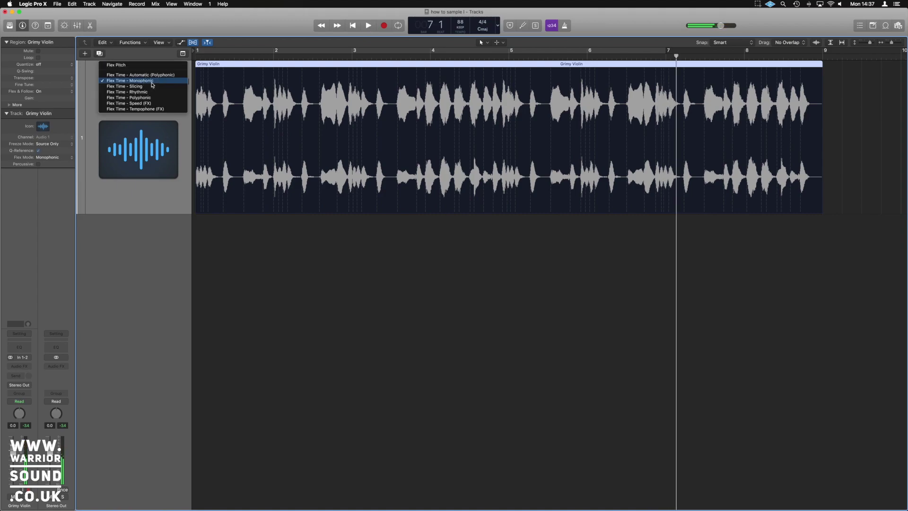
{"action": "left_click", "coordinate": [156, 75]}
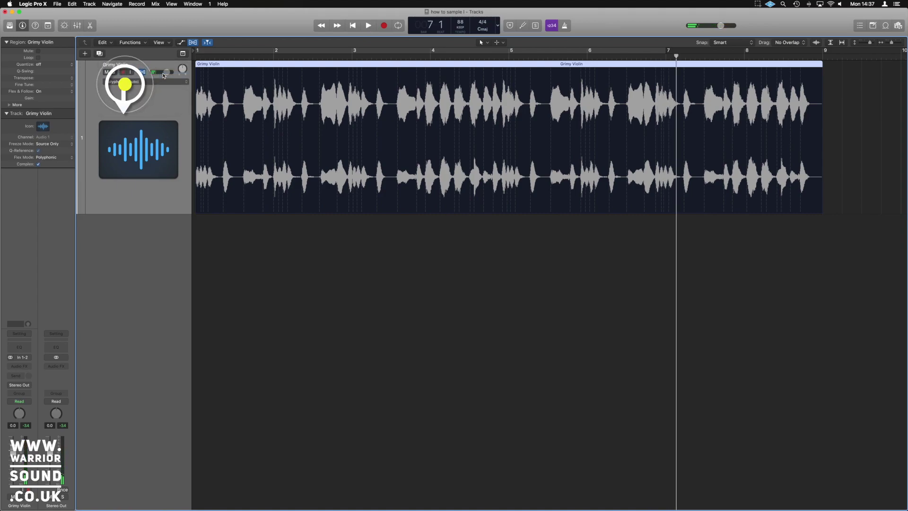
{"action": "key", "text": "space"}
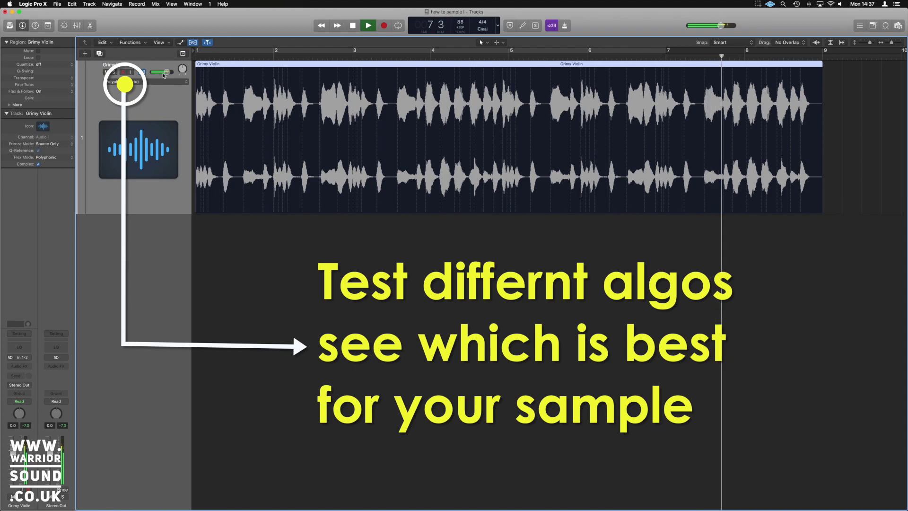
Loop the sample and settle on Monophonic flex, then stop playback and deselect the region
{"action": "left_click", "coordinate": [158, 81]}
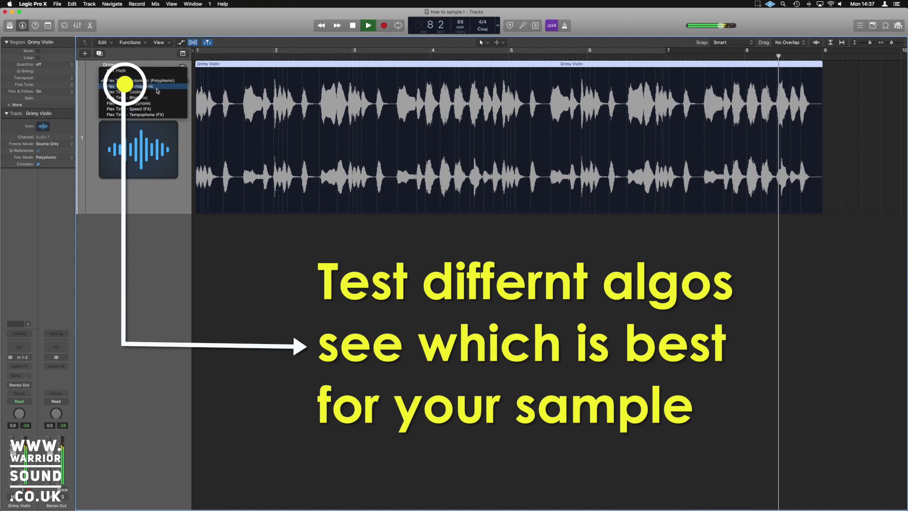
{"action": "left_click", "coordinate": [159, 90]}
{"action": "key", "text": "c"}
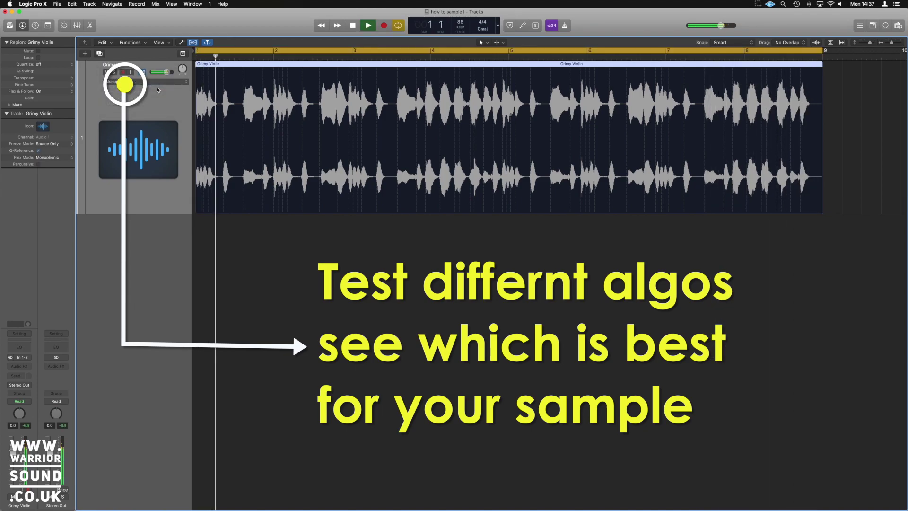
{"action": "left_click", "coordinate": [150, 82]}
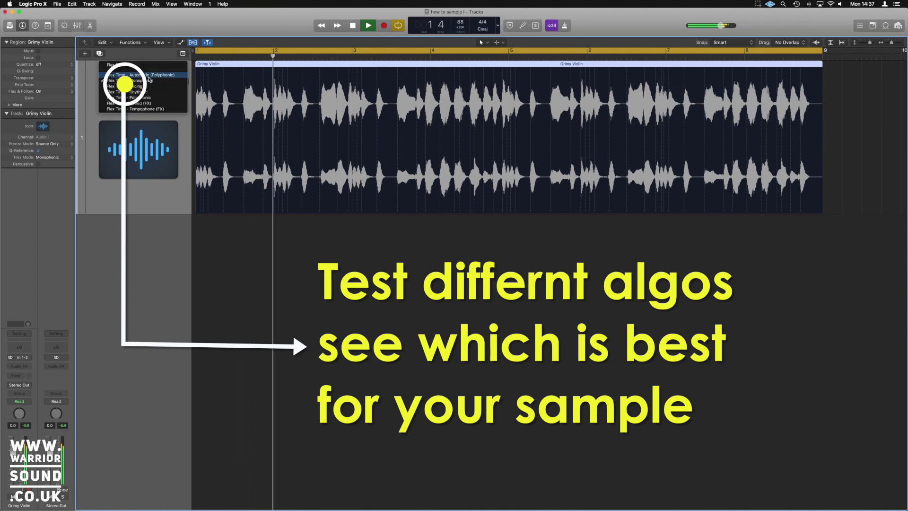
{"action": "left_click", "coordinate": [148, 82]}
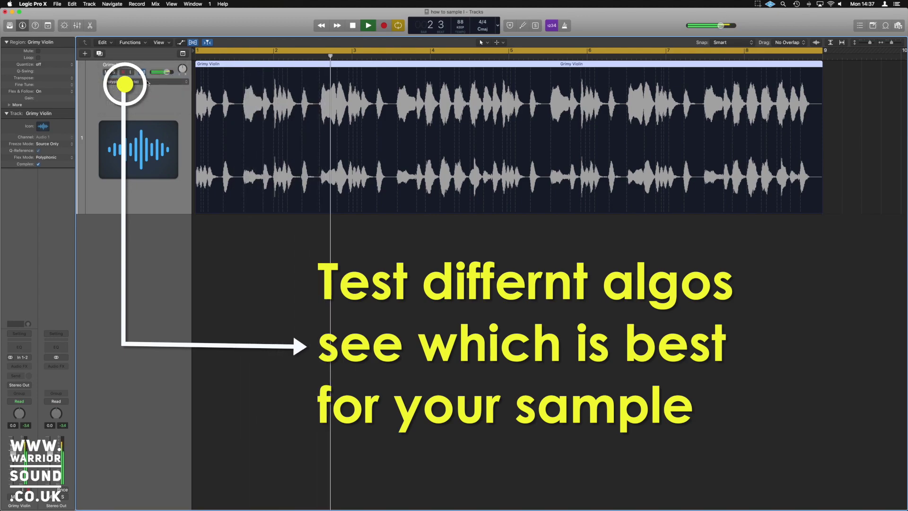
{"action": "left_click", "coordinate": [148, 81]}
{"action": "left_click", "coordinate": [148, 86]}
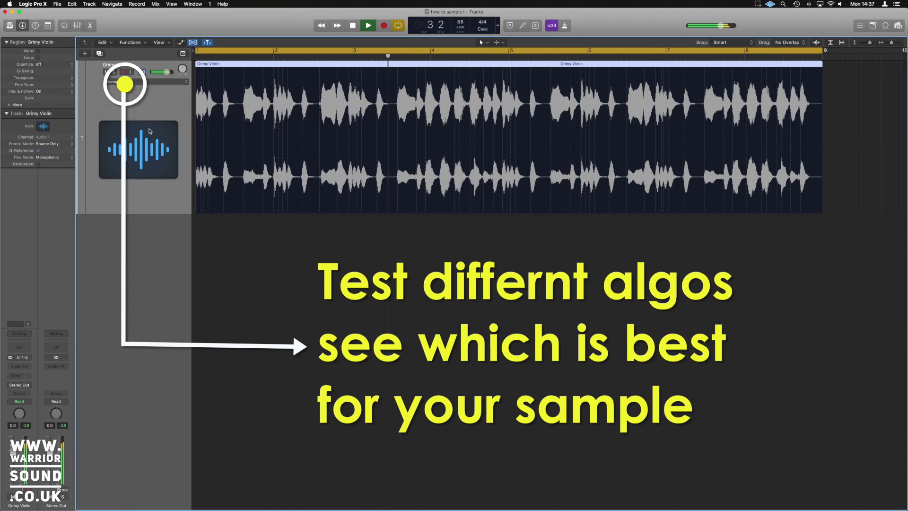
{"action": "key", "text": "space"}
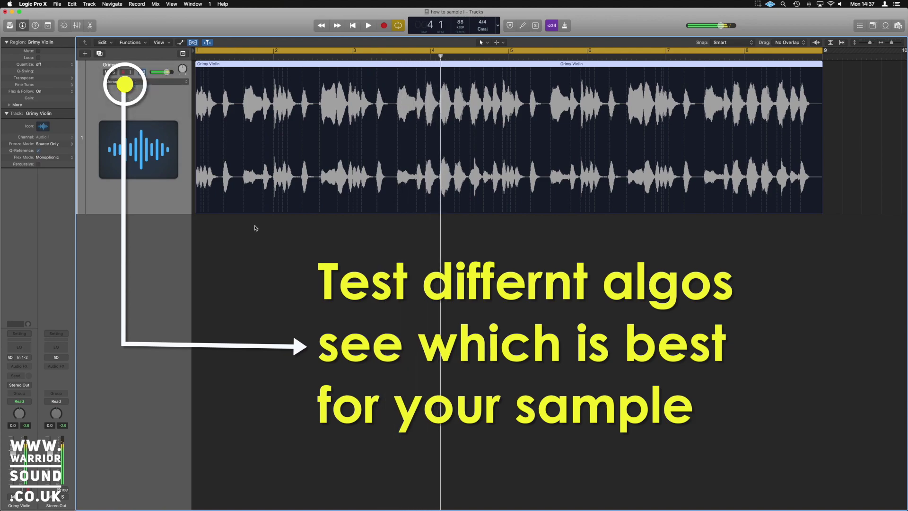
{"action": "left_click", "coordinate": [256, 228]}
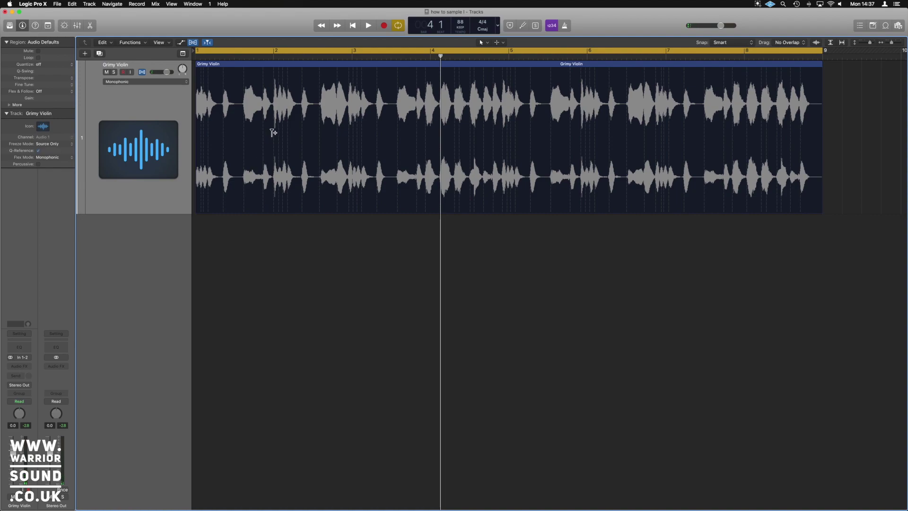
Zoom down to individual beats and hide flex view to show the plain waveform
{"action": "key", "text": "super+Up"}
{"action": "key", "text": "super+Right"}
{"action": "key", "text": "super+Down"}
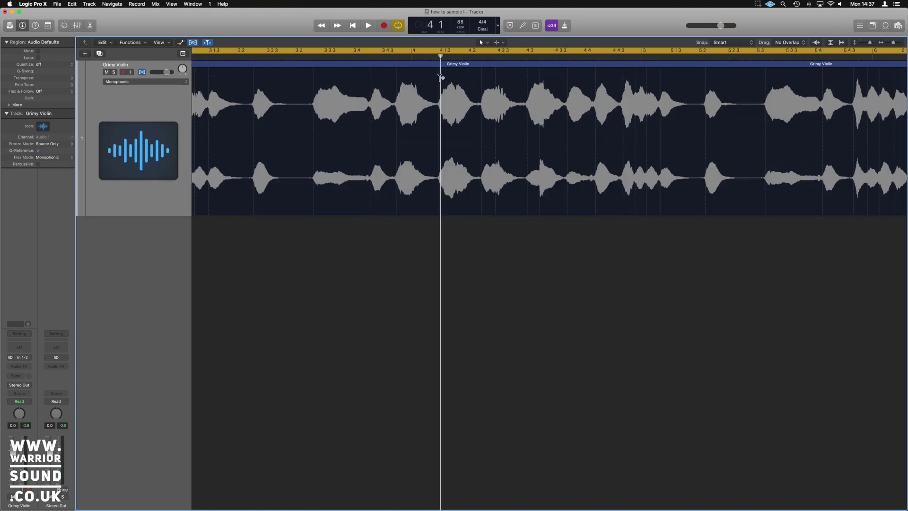
{"action": "key", "text": "super+Down"}
{"action": "key", "text": "super+Left"}
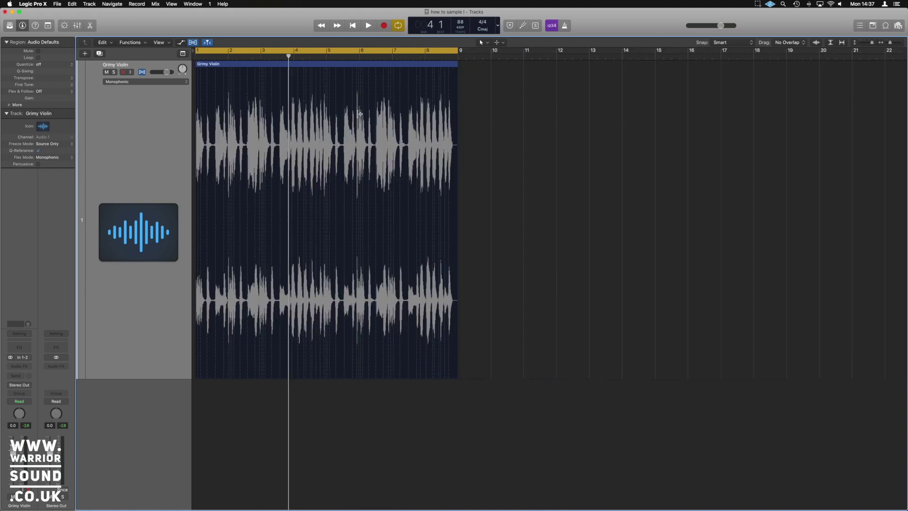
{"action": "key", "text": "super+Up"}
{"action": "key", "text": "super+Right"}
{"action": "key", "text": "super+Right"}
{"action": "key", "text": "super+Right"}
{"action": "key", "text": "super+Right"}
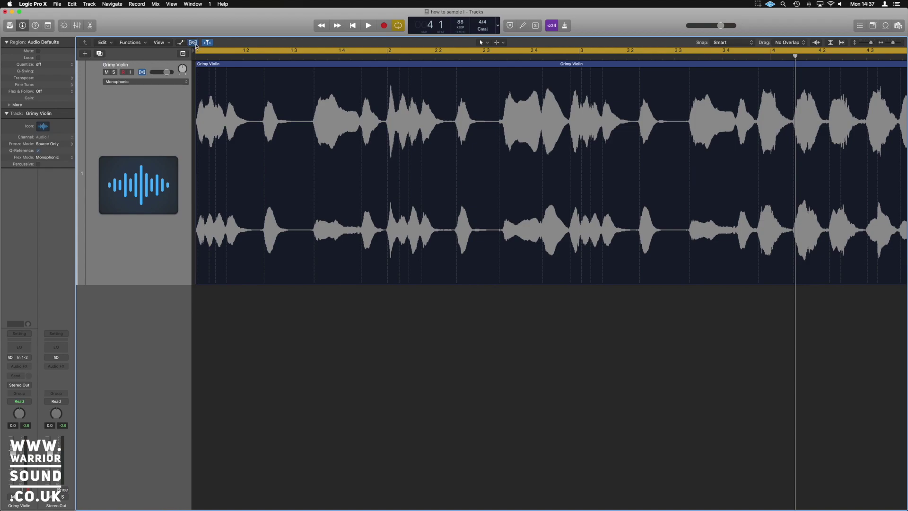
{"action": "left_click", "coordinate": [193, 42]}
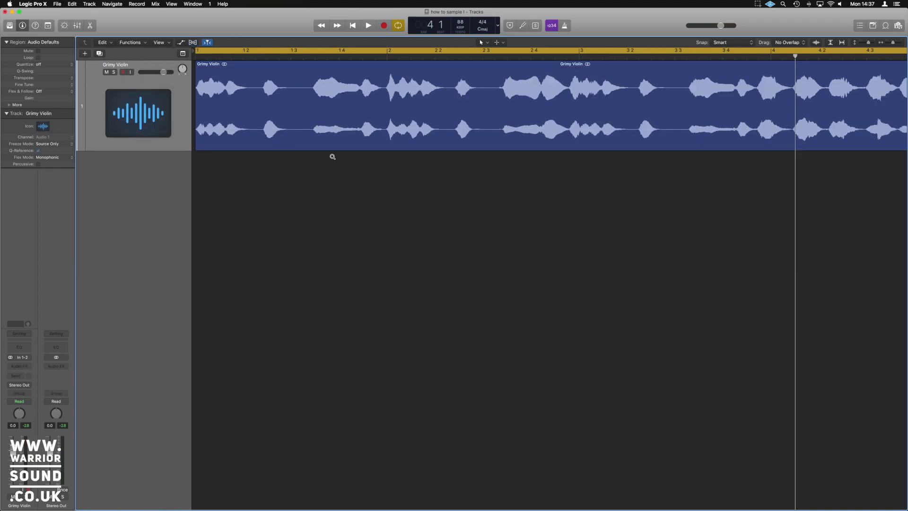
Cut the region after the opening phrase and trim Grimy Violin.2's start, leaving a gap
{"action": "key", "text": "super+Down"}
{"action": "key", "text": "super+Down"}
{"action": "key", "text": "super+Left"}
{"action": "key", "text": "super+Left"}
{"action": "key", "text": "super+Right"}
{"action": "key", "text": "super+Right"}
{"action": "key", "text": "super+Right"}
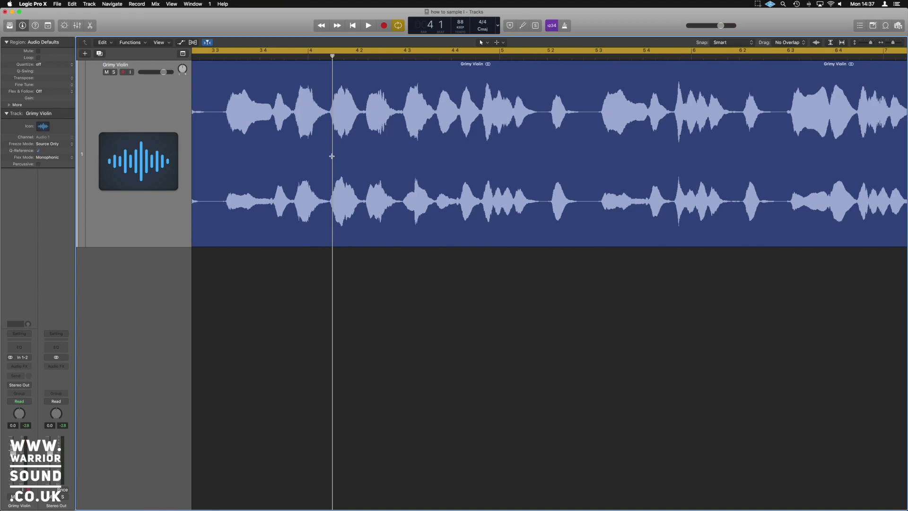
{"action": "key", "text": "t"}
{"action": "key", "text": "c"}
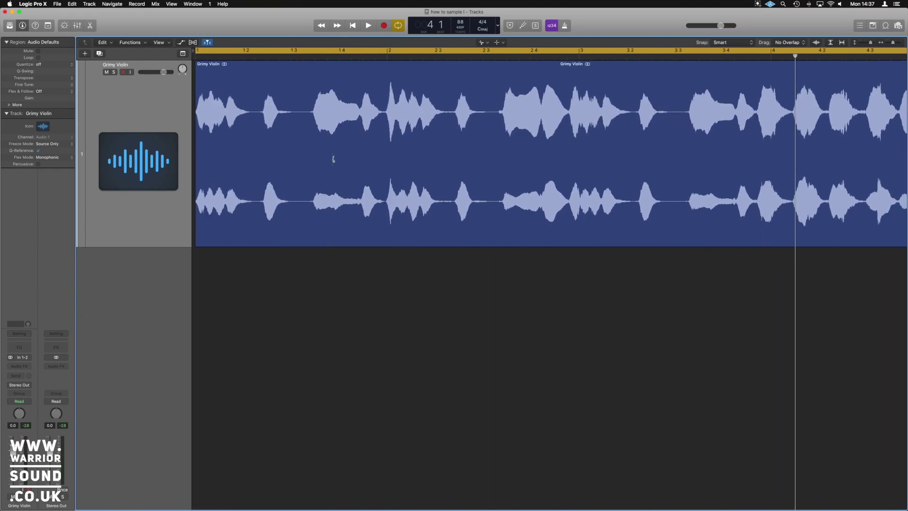
{"action": "left_click", "coordinate": [293, 112]}
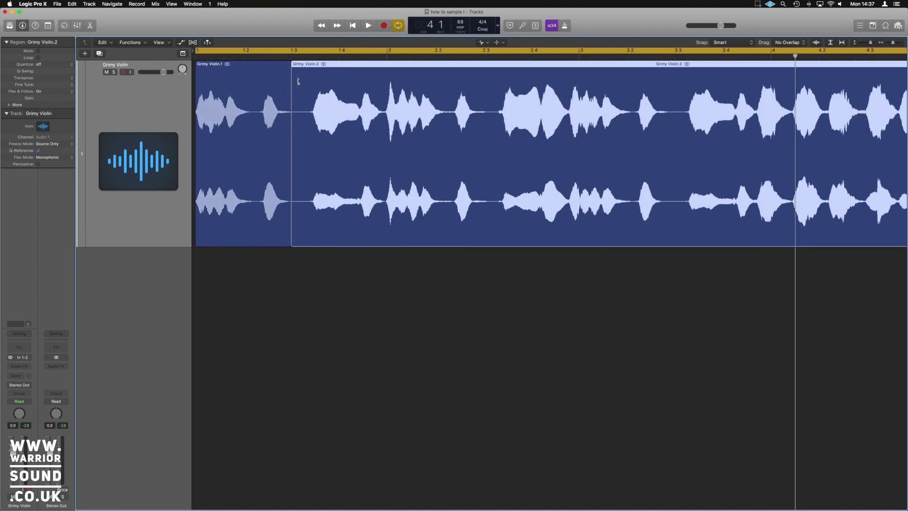
{"action": "key", "text": "t"}
{"action": "key", "text": "t"}
{"action": "left_click_drag", "start_coordinate": [292, 243], "coordinate": [313, 243]}
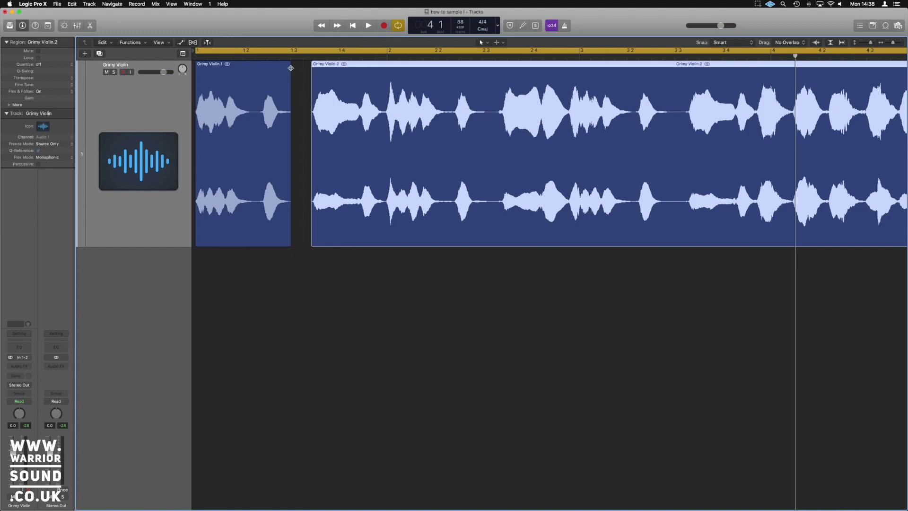
Split Grimy Violin.1 into its two phrases and split Grimy Violin.2 at bar 2
{"action": "left_click", "coordinate": [288, 66]}
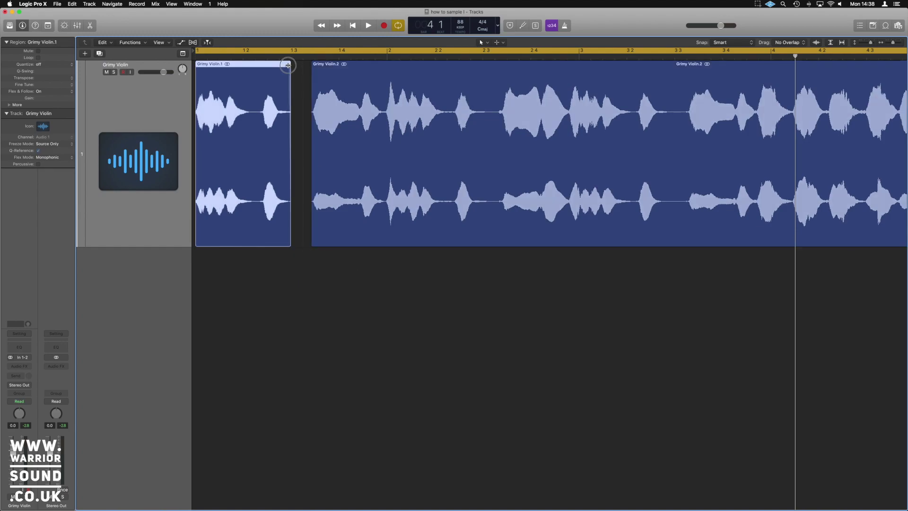
{"action": "key", "text": "t"}
{"action": "key", "text": "i"}
{"action": "left_click", "coordinate": [262, 114]}
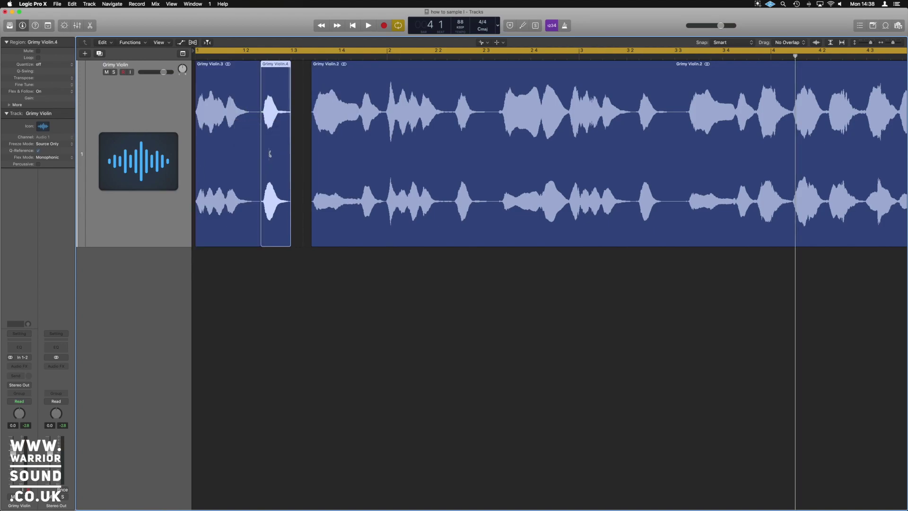
{"action": "key", "text": "t"}
{"action": "key", "text": "t"}
{"action": "left_click", "coordinate": [259, 66]}
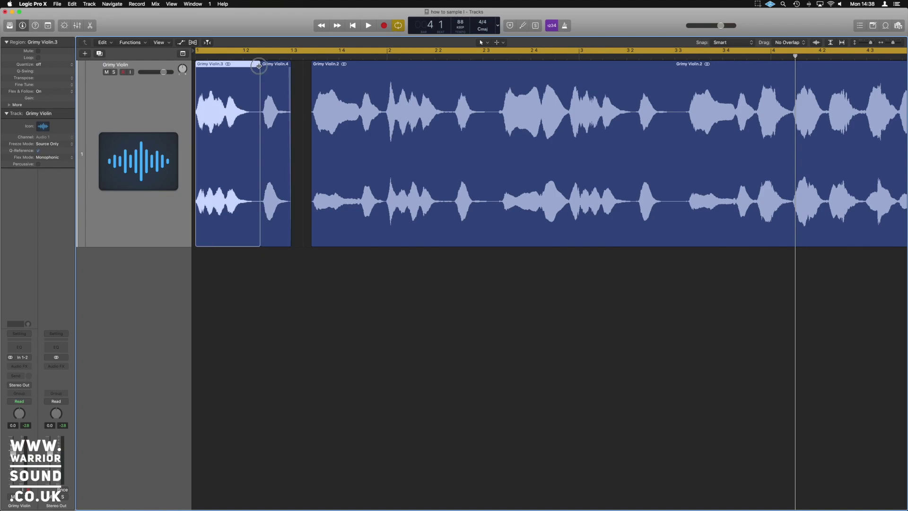
{"action": "scroll", "coordinate": [314, 95], "scroll_direction": "right", "scroll_amount": 3}
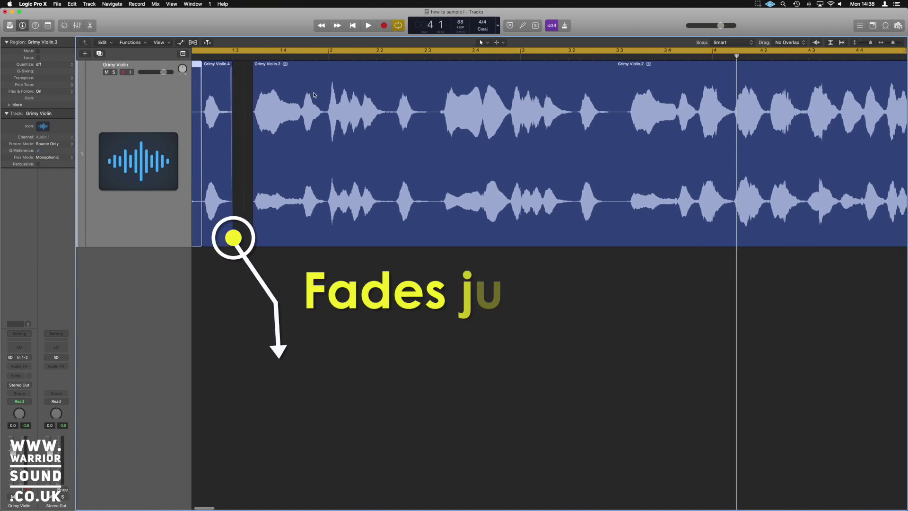
{"action": "left_click", "coordinate": [326, 114]}
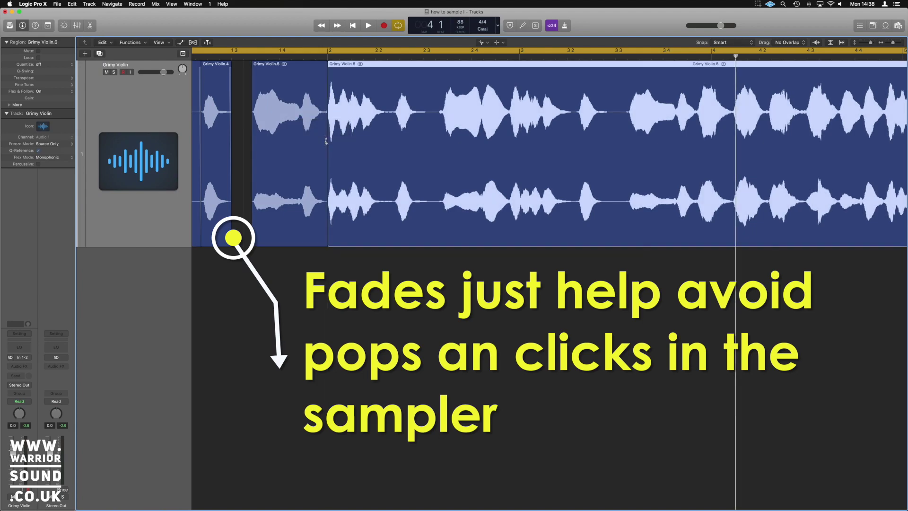
{"action": "key", "text": "t"}
{"action": "key", "text": "t"}
{"action": "left_click", "coordinate": [323, 65]}
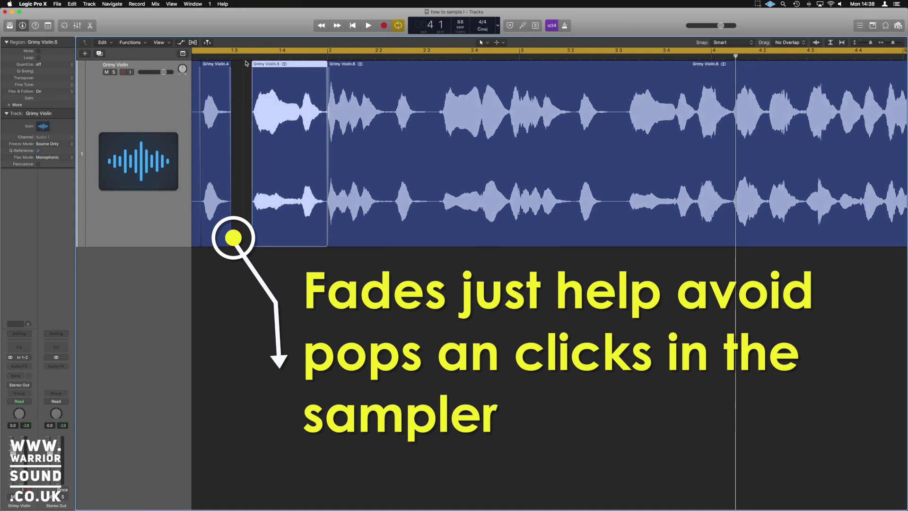
{"action": "scroll", "coordinate": [245, 63], "scroll_direction": "left", "scroll_amount": 3}
Scissor the remaining audio into five more phrase slices
{"action": "key", "text": "t"}
{"action": "key", "text": "r"}
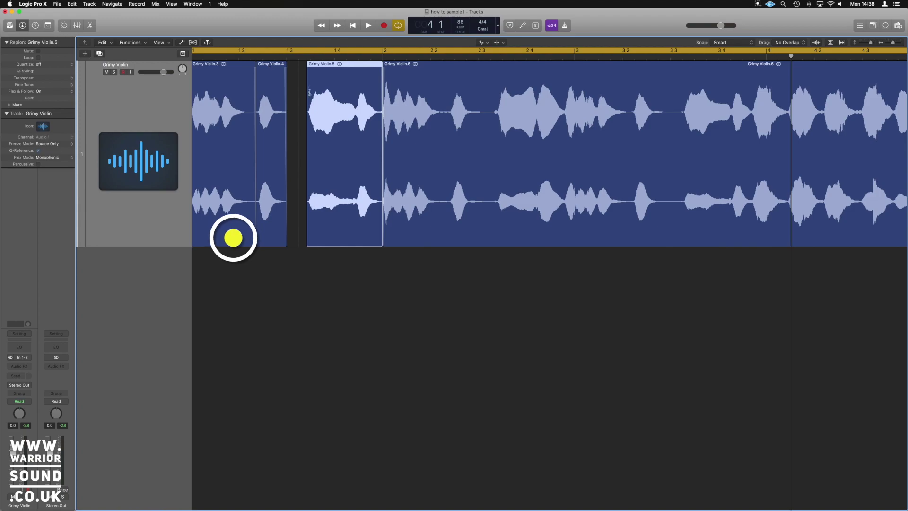
{"action": "left_click", "coordinate": [450, 115]}
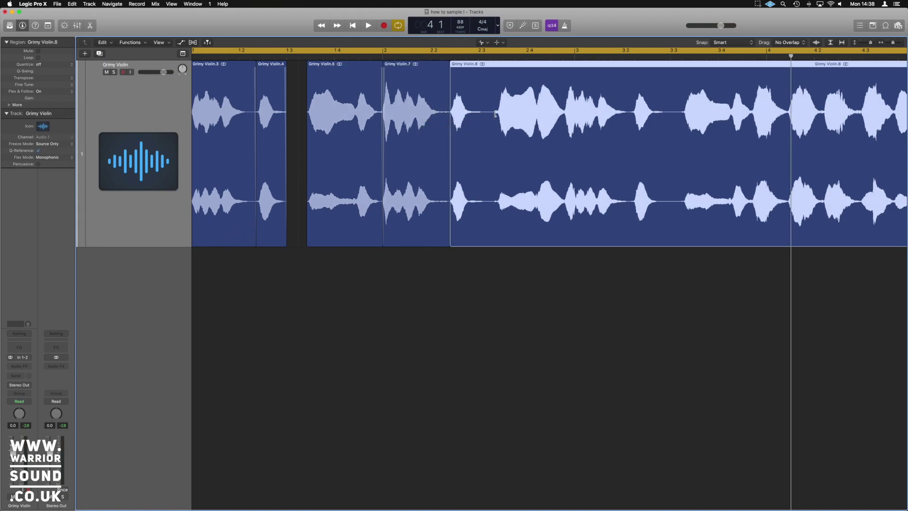
{"action": "left_click", "coordinate": [495, 114]}
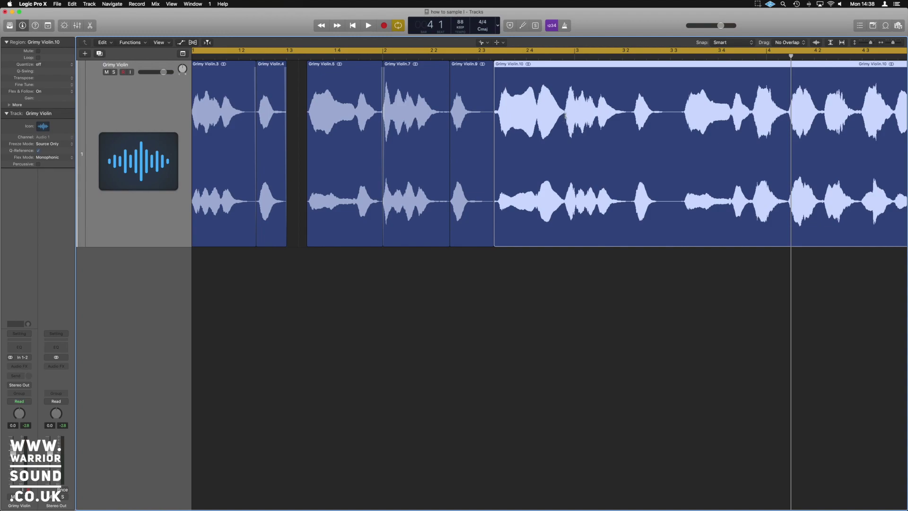
{"action": "left_click", "coordinate": [565, 117]}
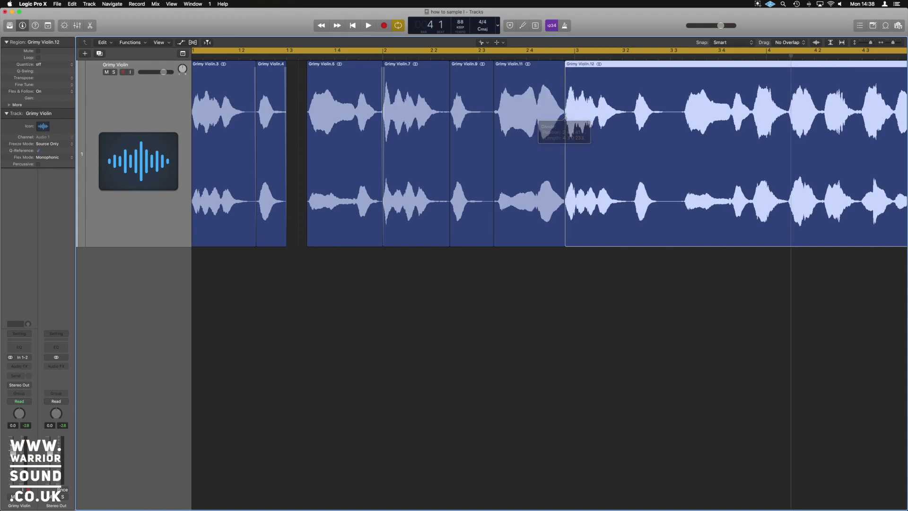
{"action": "left_click", "coordinate": [635, 204]}
{"action": "left_click", "coordinate": [683, 204]}
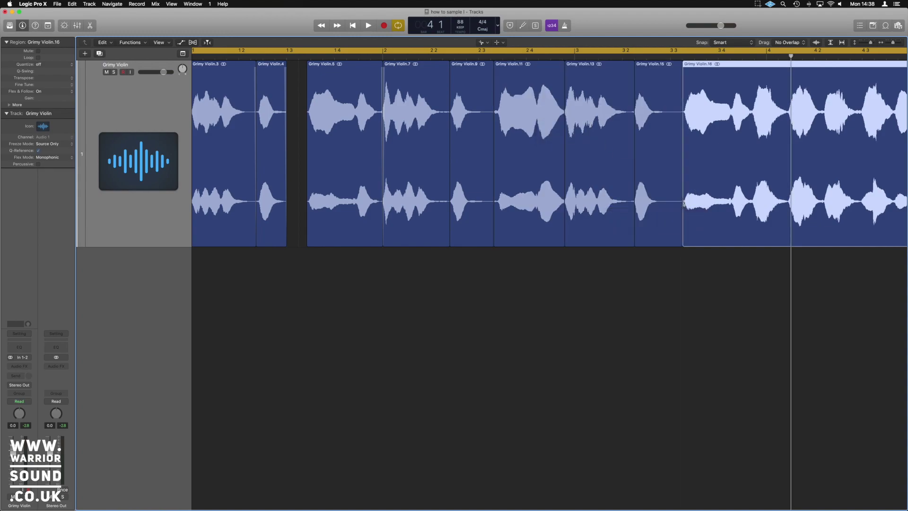
{"action": "key", "text": "t"}
{"action": "key", "text": "t"}
Delete the leftover Grimy Violin.16 region at the end
{"action": "left_click", "coordinate": [679, 69]}
{"action": "left_click", "coordinate": [712, 69]}
{"action": "key", "text": "BackSpace"}
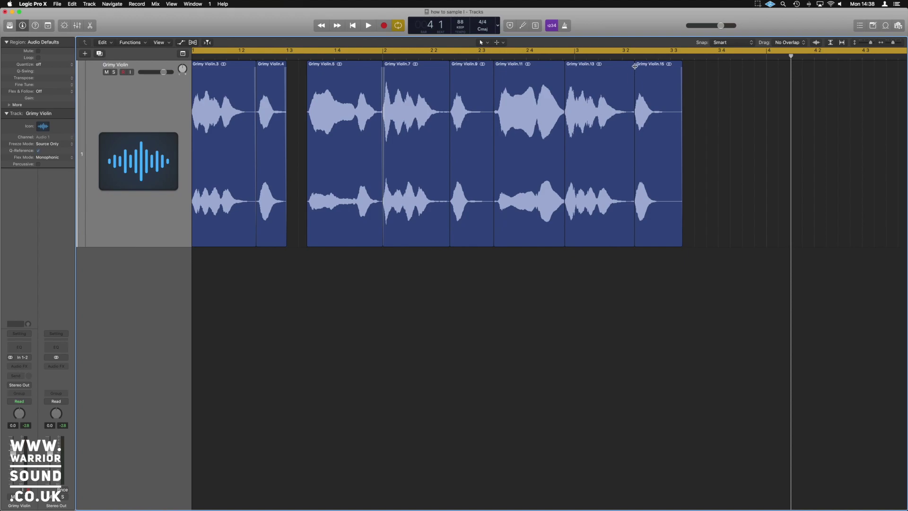
Check the slices and play the chopped violin from bar 1, then stop
{"action": "left_click", "coordinate": [631, 67]}
{"action": "left_click", "coordinate": [562, 67]}
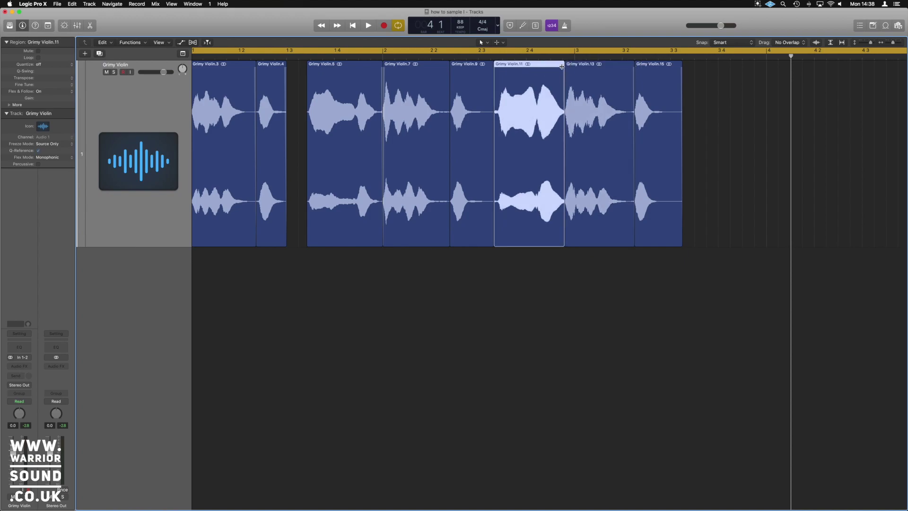
{"action": "left_click", "coordinate": [489, 69]}
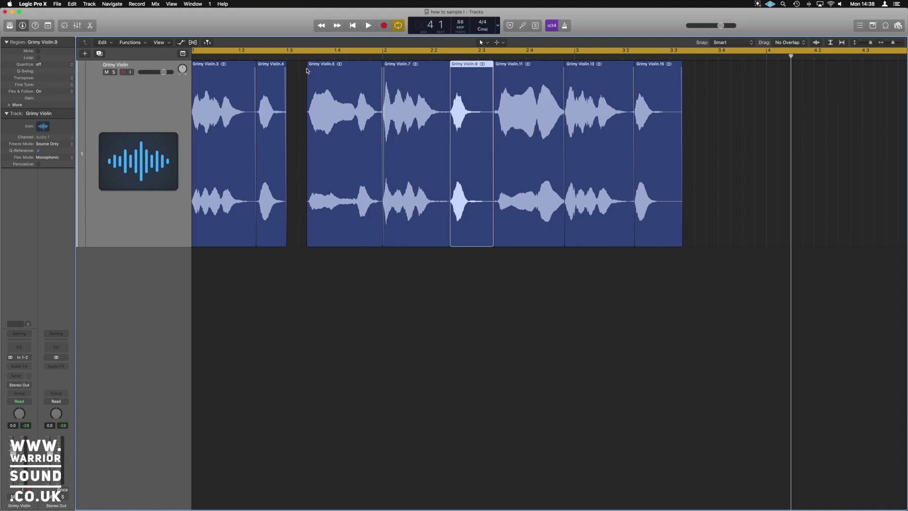
{"action": "left_click", "coordinate": [308, 68]}
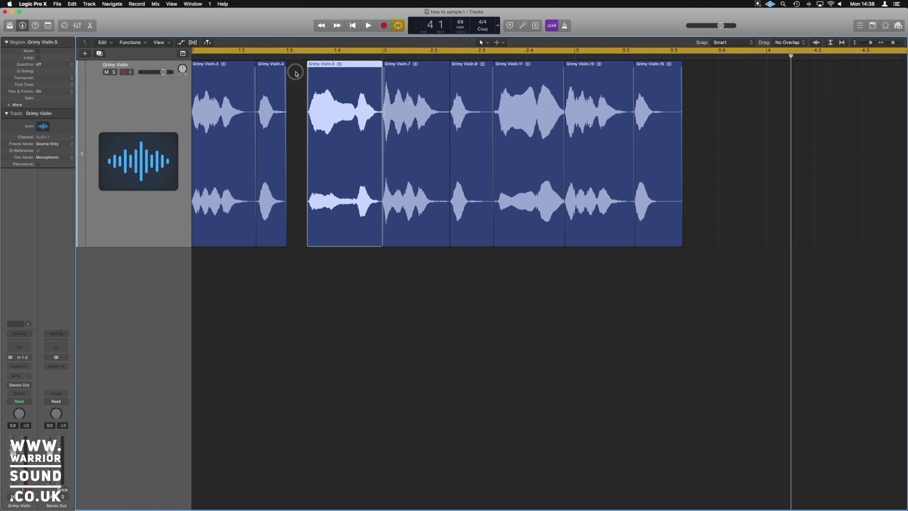
{"action": "left_click", "coordinate": [297, 74]}
{"action": "scroll", "coordinate": [298, 83], "scroll_direction": "left", "scroll_amount": 1}
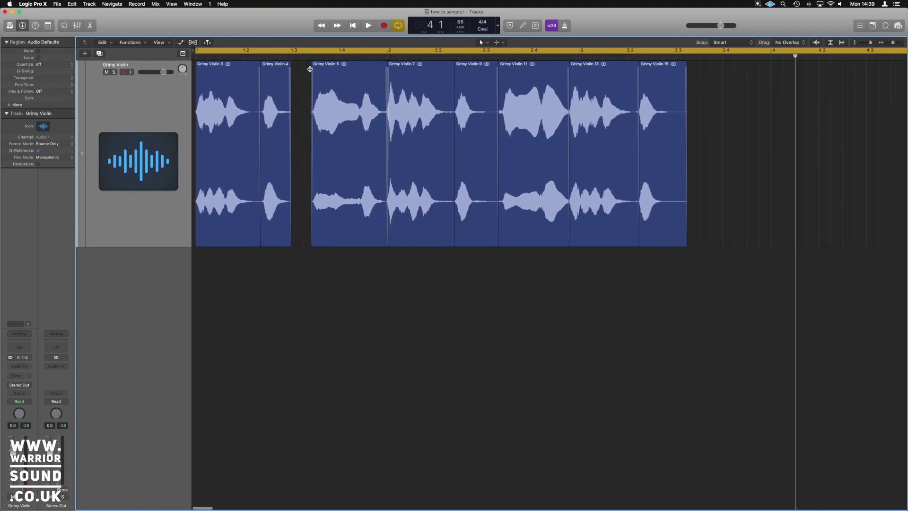
{"action": "key", "text": "Return"}
{"action": "key", "text": "space"}
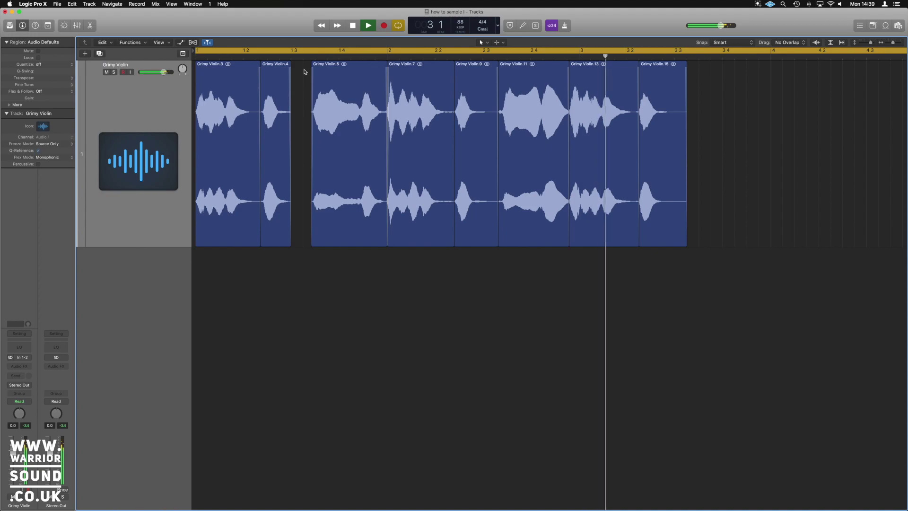
{"action": "key", "text": "space"}
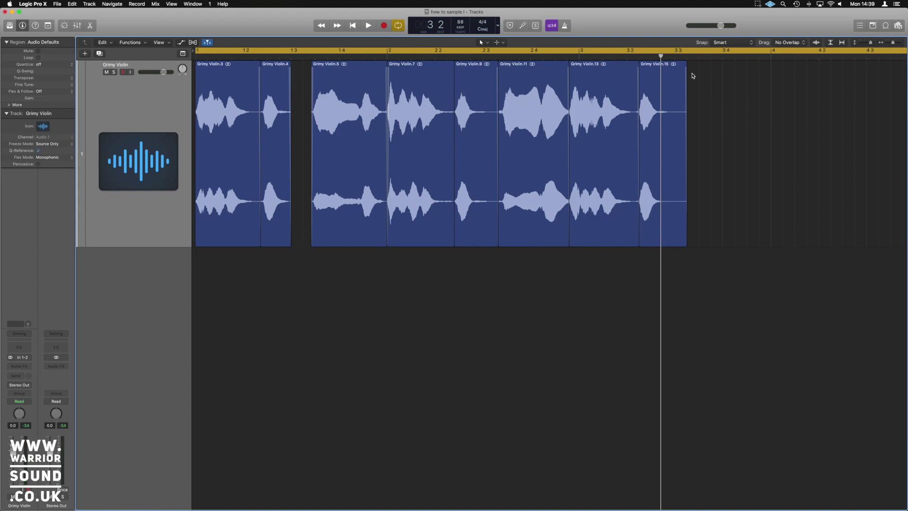
Select all eight Grimy Violin regions on the track
{"action": "left_click", "coordinate": [682, 73]}
{"action": "left_click", "coordinate": [715, 67]}
{"action": "key", "text": "ctrl+a"}
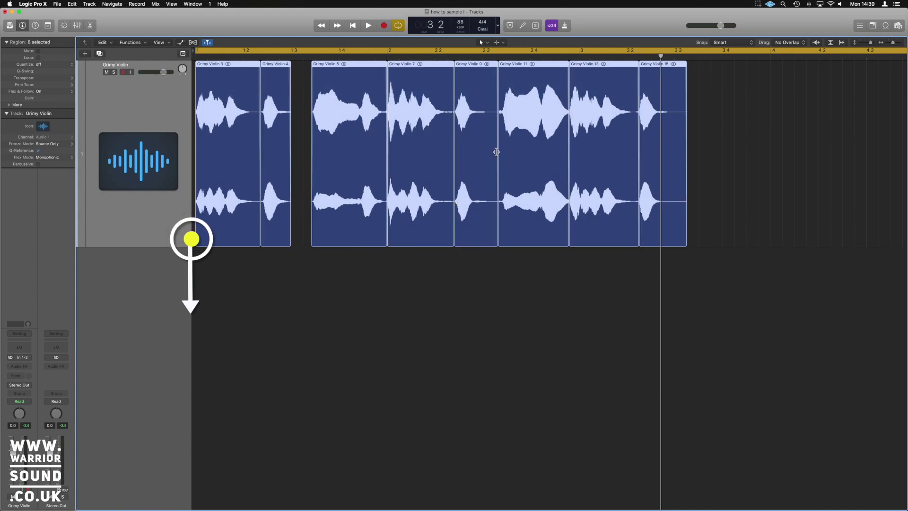
Convert the selected regions to a new sampler track with Regions as the zone source
{"action": "right_click", "coordinate": [539, 99]}
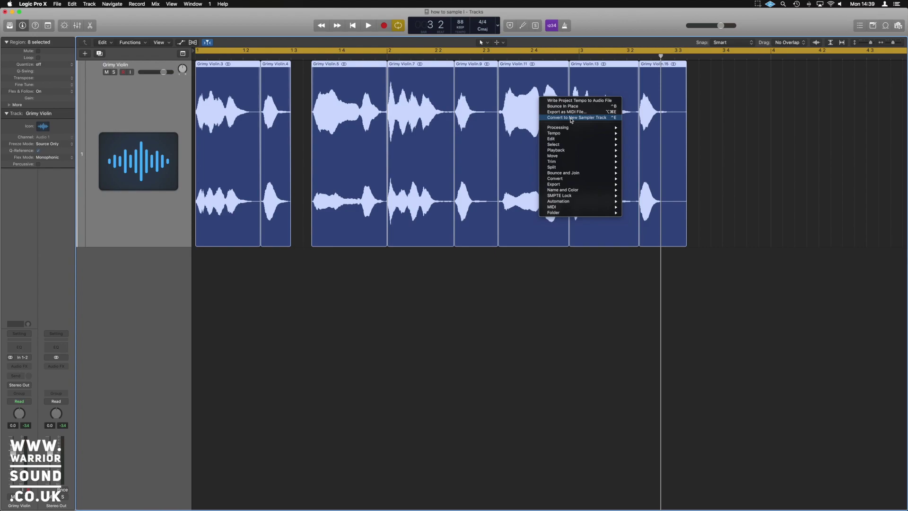
{"action": "left_click", "coordinate": [570, 118]}
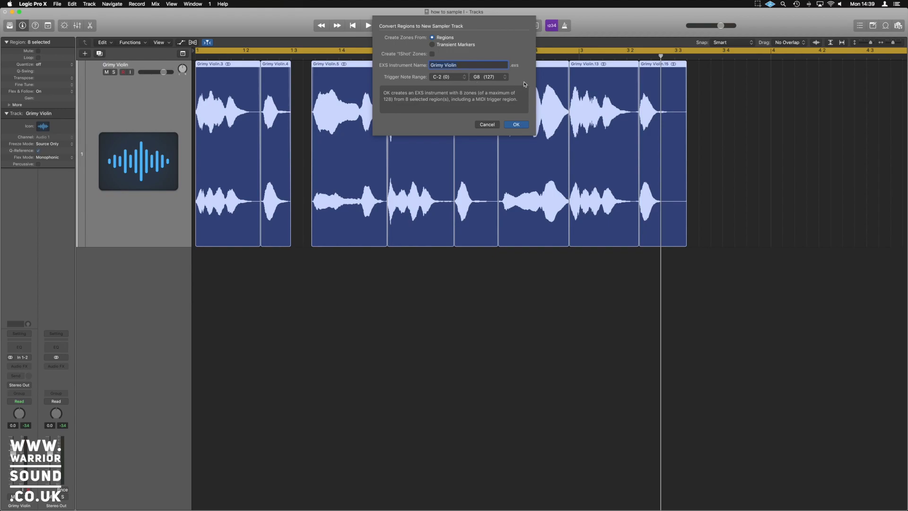
{"action": "left_click", "coordinate": [516, 126]}
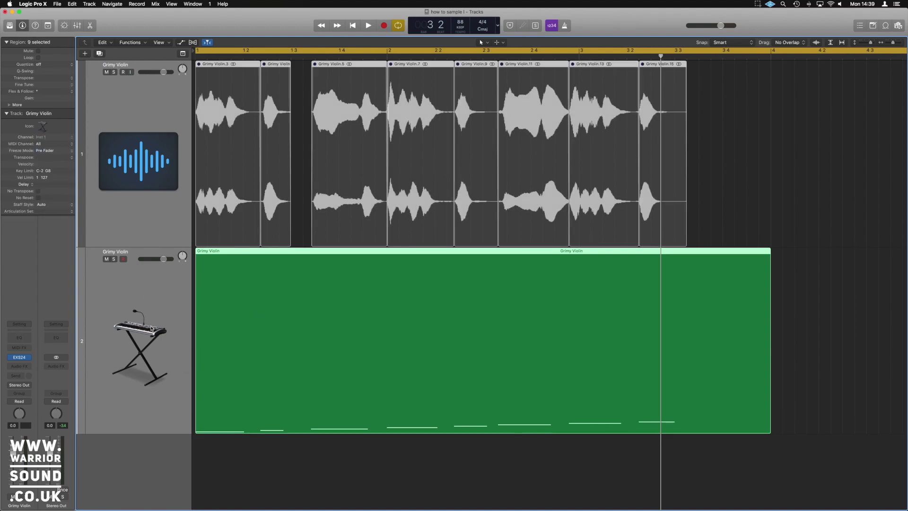
Mute the violin audio track, solo and audition the sampler track, then delete its trigger region
{"action": "left_click", "coordinate": [107, 72]}
{"action": "left_click", "coordinate": [114, 258]}
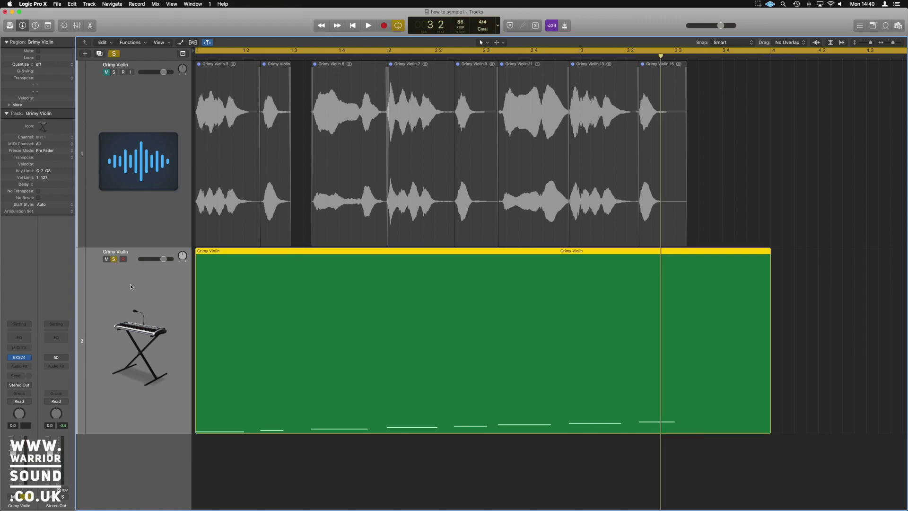
{"action": "key", "text": "space"}
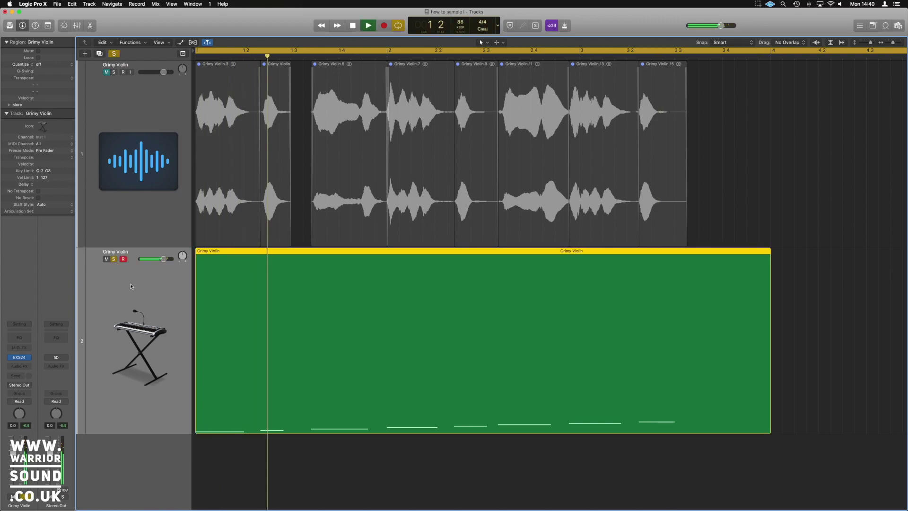
{"action": "key", "text": "space"}
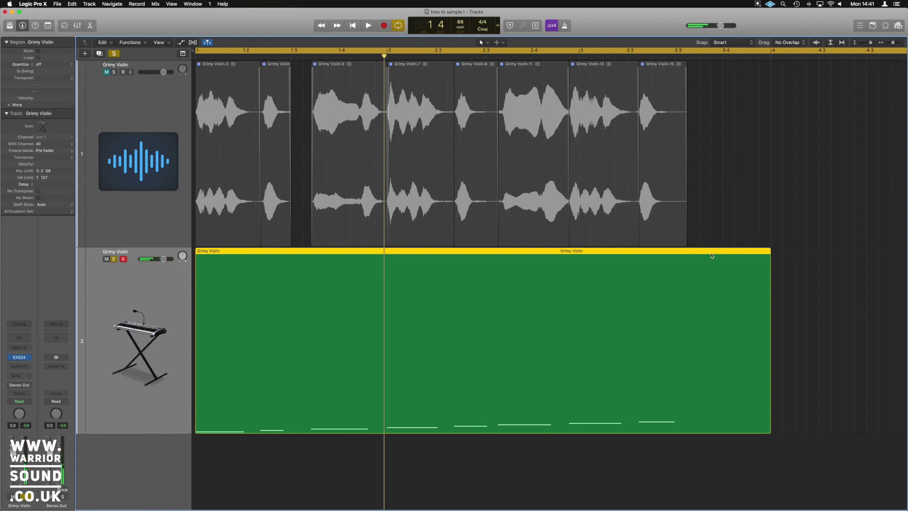
{"action": "key", "text": "Delete"}
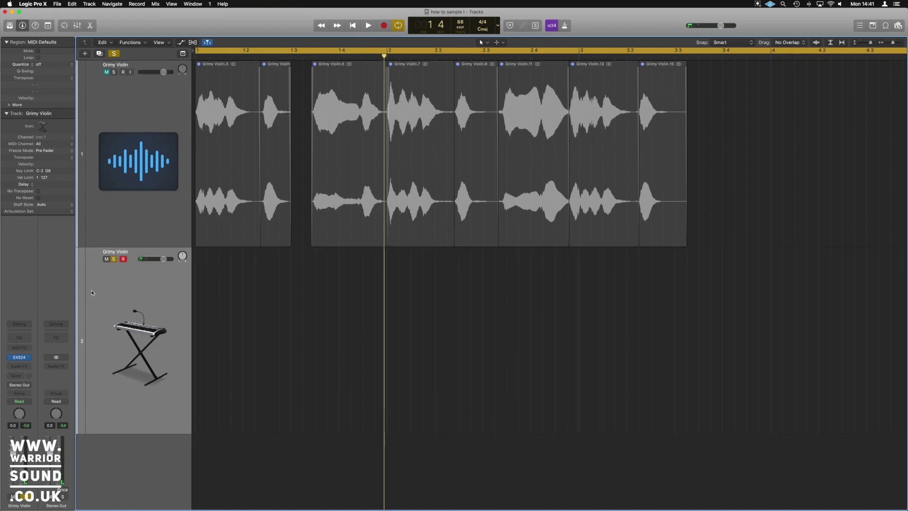
Shrink the violin track lane and add a Drummer track with the Hip Hop genre
{"action": "left_click_drag", "start_coordinate": [135, 246], "coordinate": [140, 169]}
{"action": "left_click", "coordinate": [85, 53]}
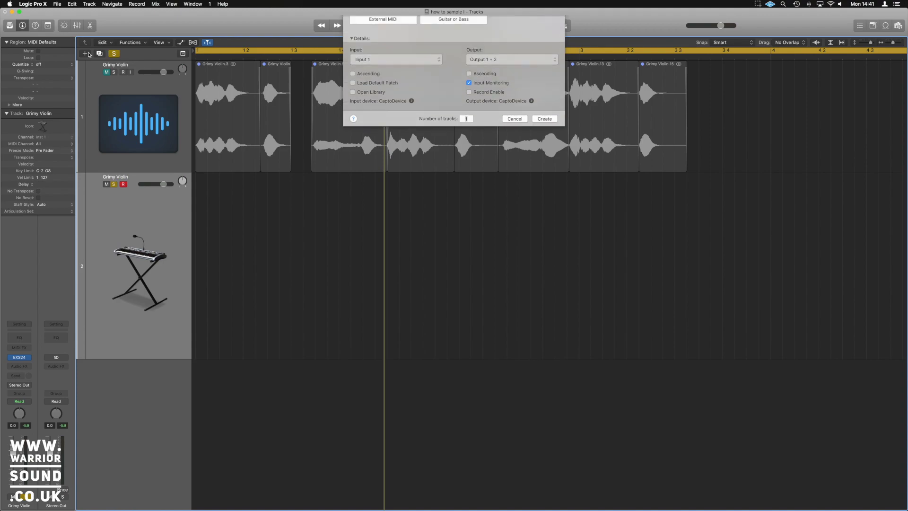
{"action": "left_click", "coordinate": [508, 34]}
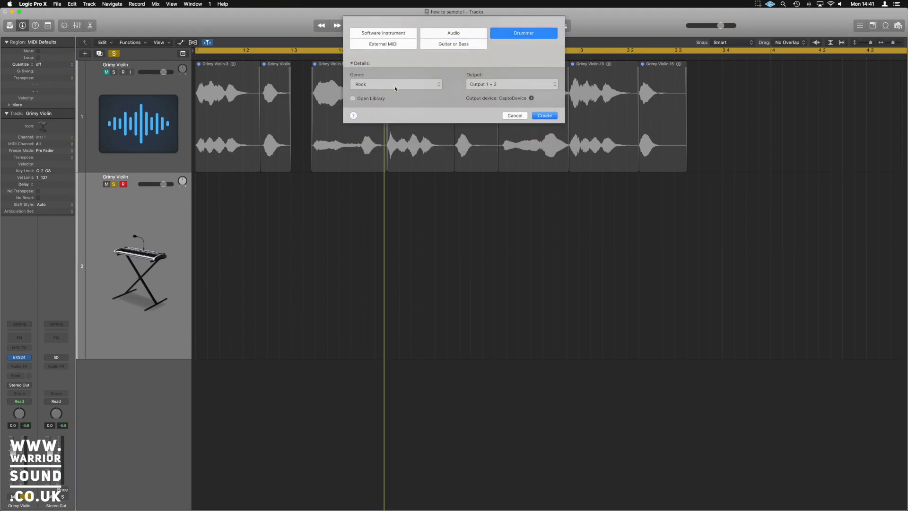
{"action": "left_click", "coordinate": [392, 85]}
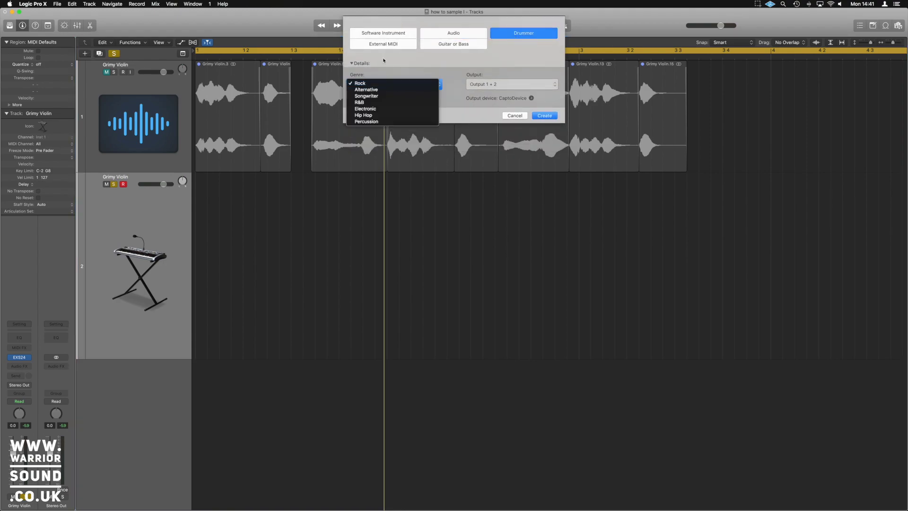
{"action": "left_click", "coordinate": [378, 115]}
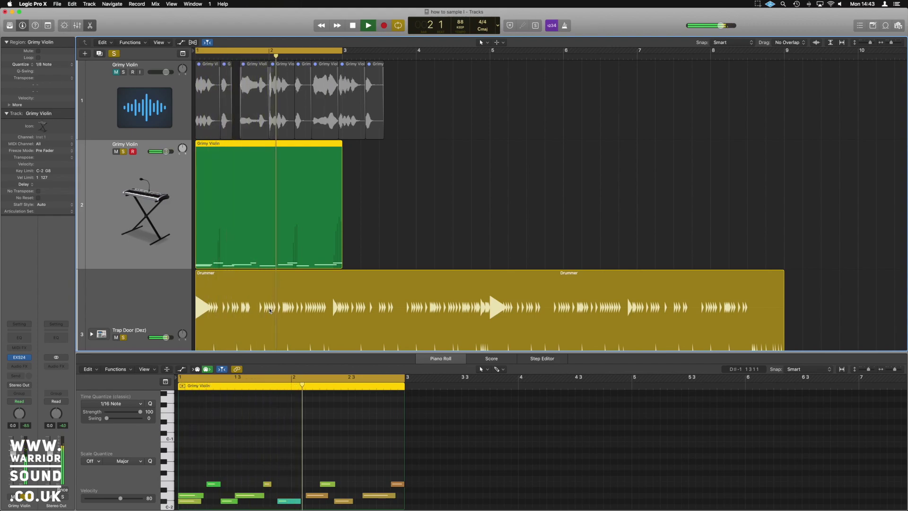
Mute the sampler track, solo the violin track, and extend Grimy Violin.15 to bar 9
{"action": "key", "text": "space"}
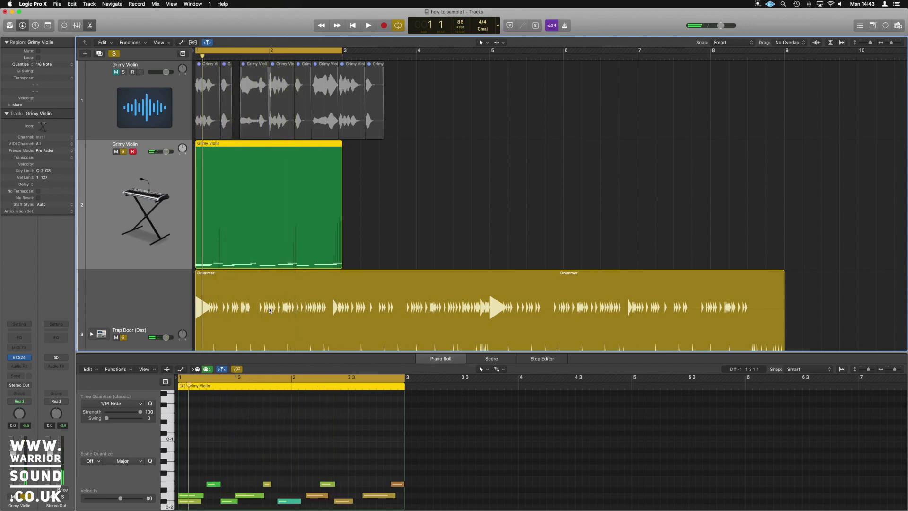
{"action": "scroll", "coordinate": [303, 265], "scroll_direction": "right", "scroll_amount": 1}
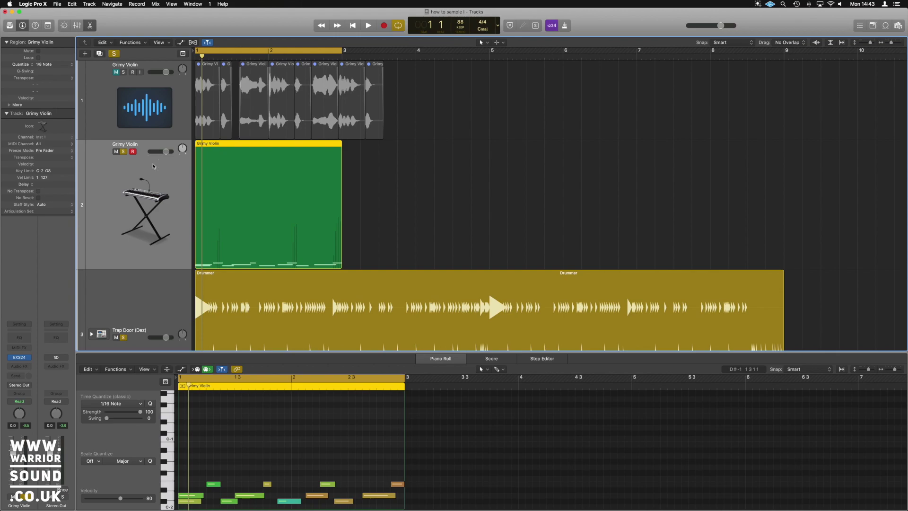
{"action": "left_click", "coordinate": [117, 152]}
{"action": "left_click", "coordinate": [123, 152]}
{"action": "left_click", "coordinate": [115, 72]}
{"action": "left_click", "coordinate": [123, 72]}
{"action": "scroll", "coordinate": [156, 86], "scroll_direction": "up", "scroll_amount": 1}
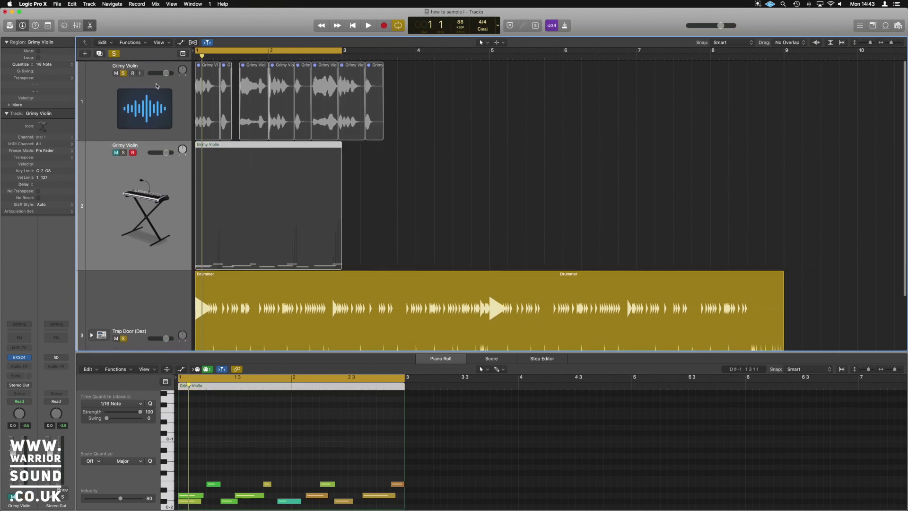
{"action": "left_click_drag", "start_coordinate": [382, 128], "coordinate": [796, 162]}
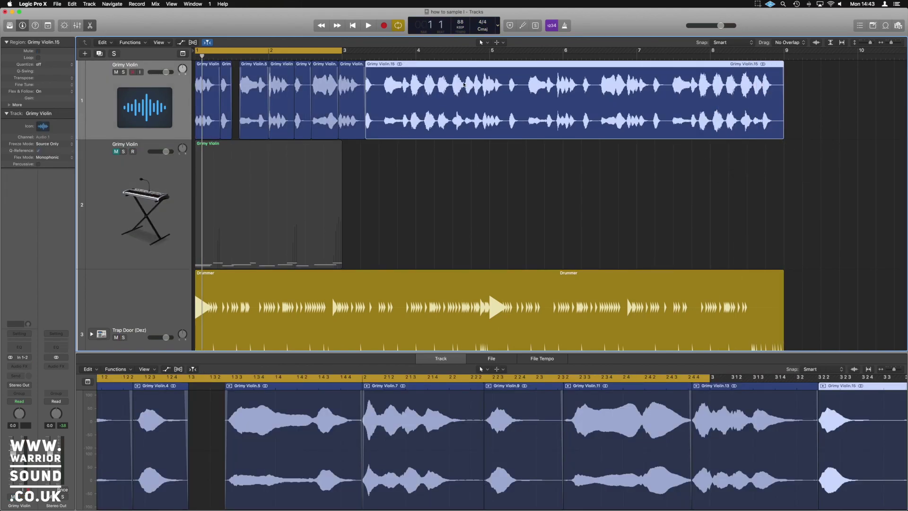
Turn off cycle, show Flex view, and bring up Grimy Violin.15's context menu
{"action": "left_click", "coordinate": [333, 57]}
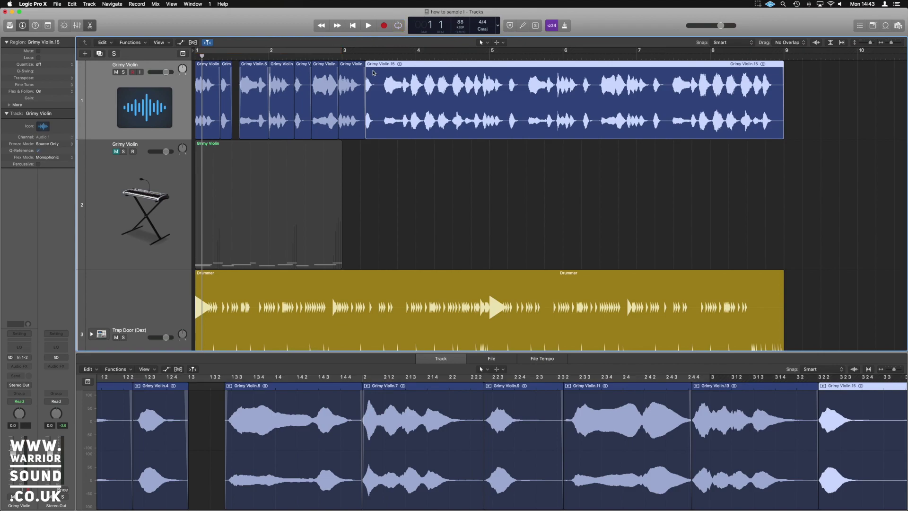
{"action": "left_click", "coordinate": [193, 42]}
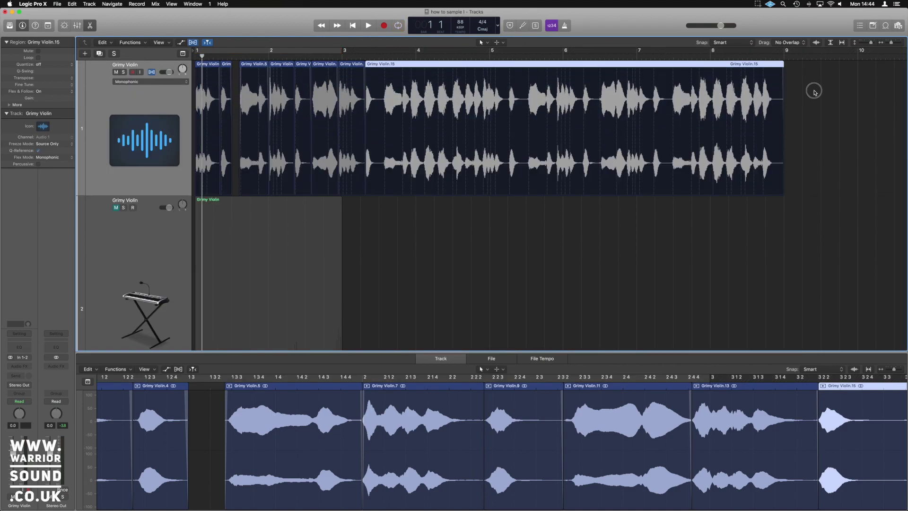
{"action": "left_click", "coordinate": [628, 67]}
{"action": "right_click", "coordinate": [627, 70]}
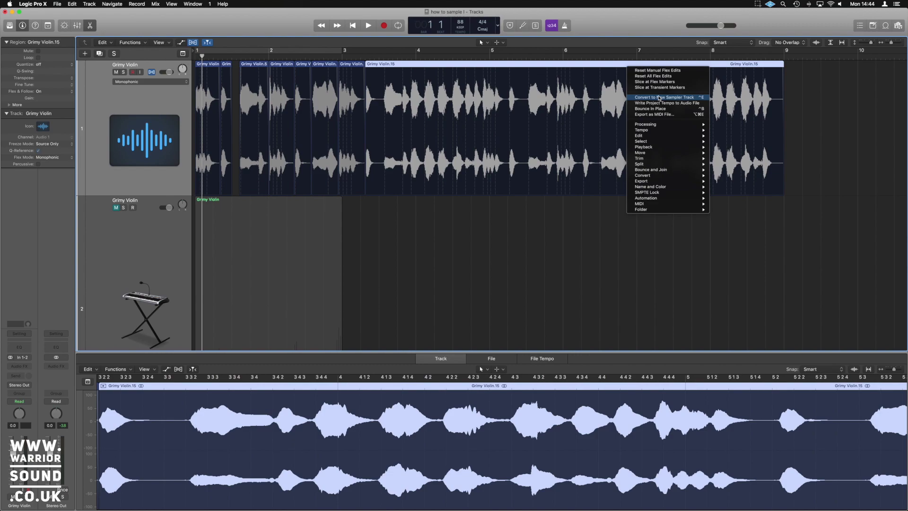
Convert Grimy Violin.15 to a sampler track from transient markers, named 'Grimy Violin trans'
{"action": "left_click", "coordinate": [659, 98]}
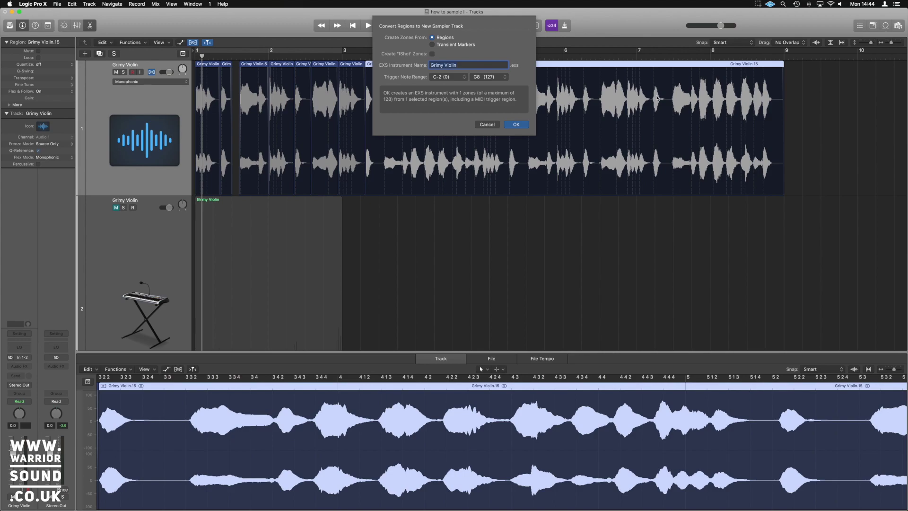
{"action": "left_click", "coordinate": [433, 45]}
{"action": "left_click", "coordinate": [471, 65]}
{"action": "type", "text": "trans"}
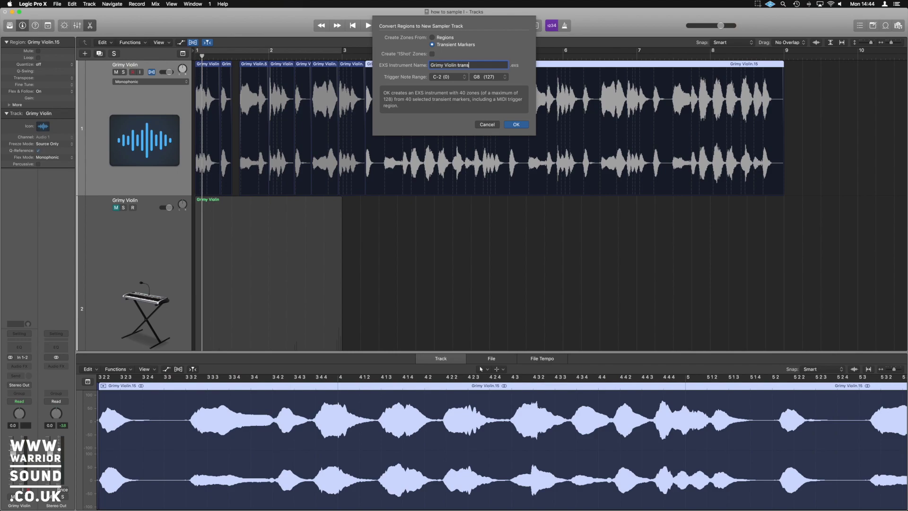
{"action": "left_click", "coordinate": [516, 124]}
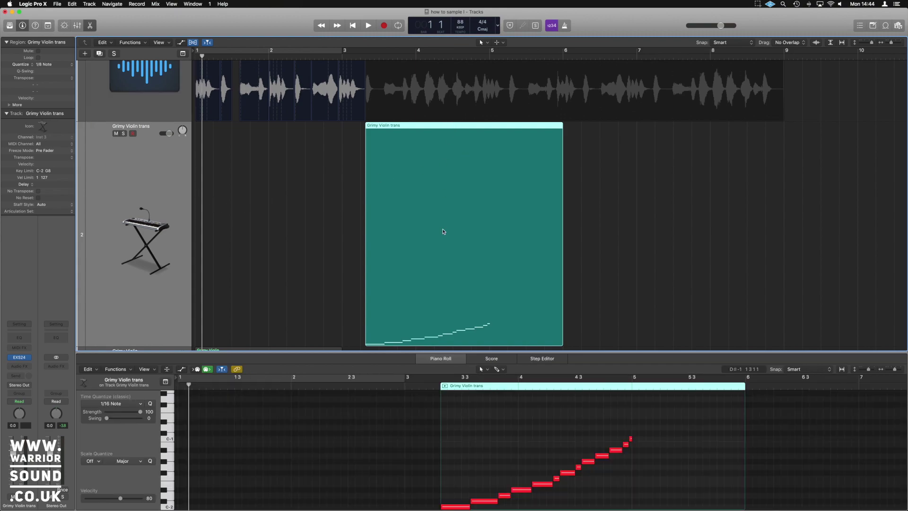
Set a cycle from 3.2.2 to 4.2.3 and audition the soloed Grimy Violin trans track
{"action": "left_click_drag", "start_coordinate": [368, 51], "coordinate": [491, 57]}
{"action": "left_click", "coordinate": [123, 134]}
{"action": "key", "text": "space"}
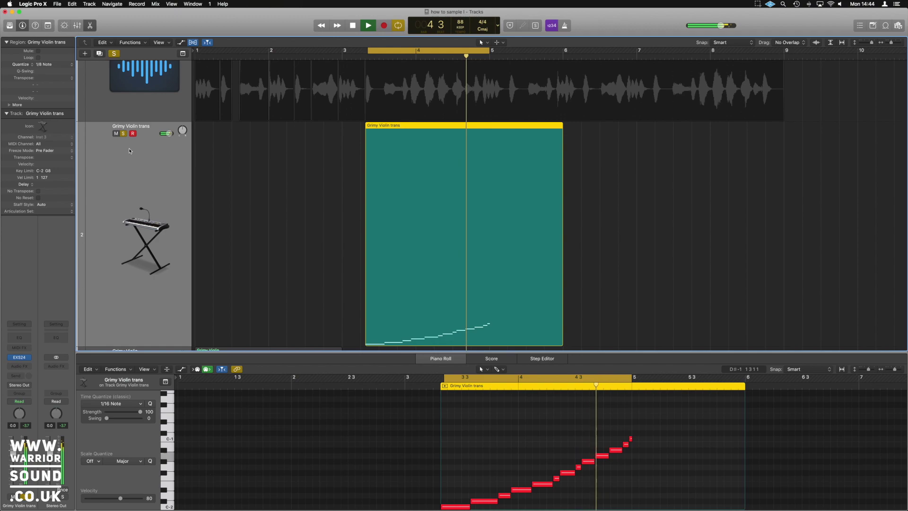
{"action": "key", "text": "space"}
{"action": "scroll", "coordinate": [591, 234], "scroll_direction": "down", "scroll_amount": 5}
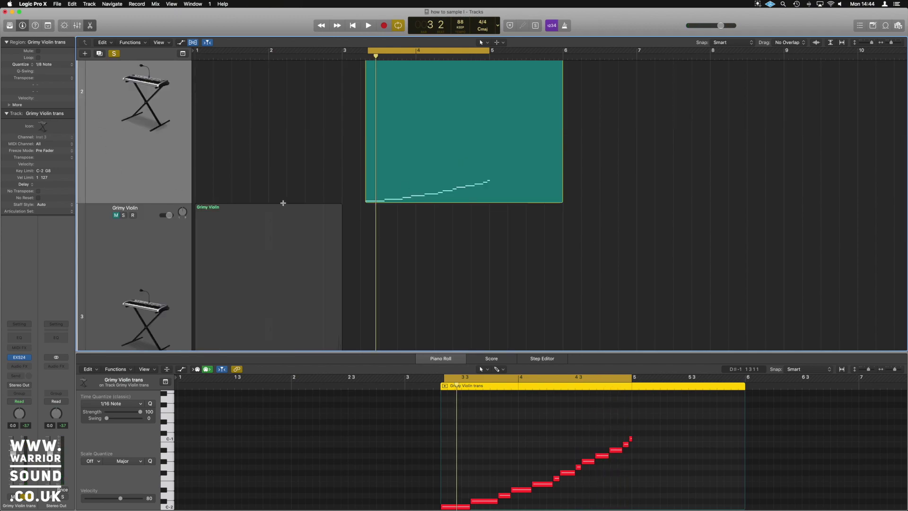
{"action": "scroll", "coordinate": [476, 211], "scroll_direction": "up", "scroll_amount": 5}
Fit all four tracks in view, solo the first sampler track, and cycle its region
{"action": "key", "text": "super+Up"}
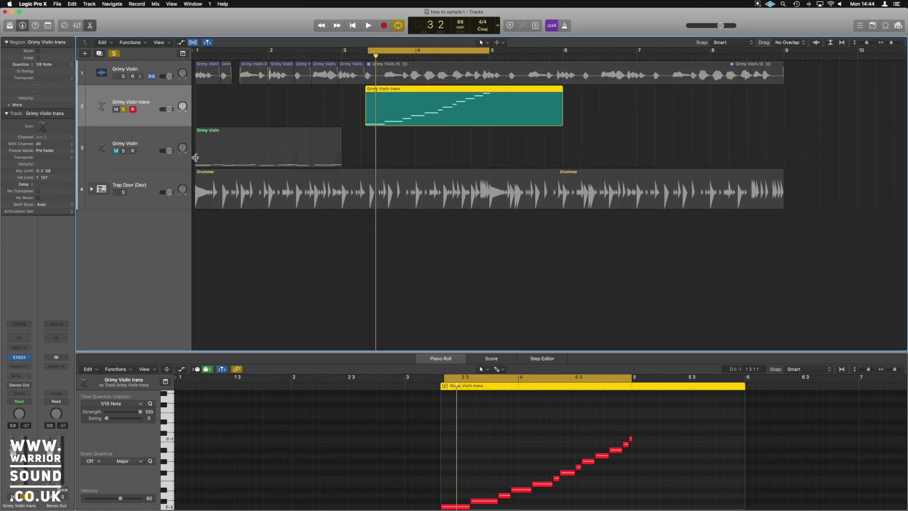
{"action": "key", "text": "s"}
{"action": "left_click", "coordinate": [115, 150]}
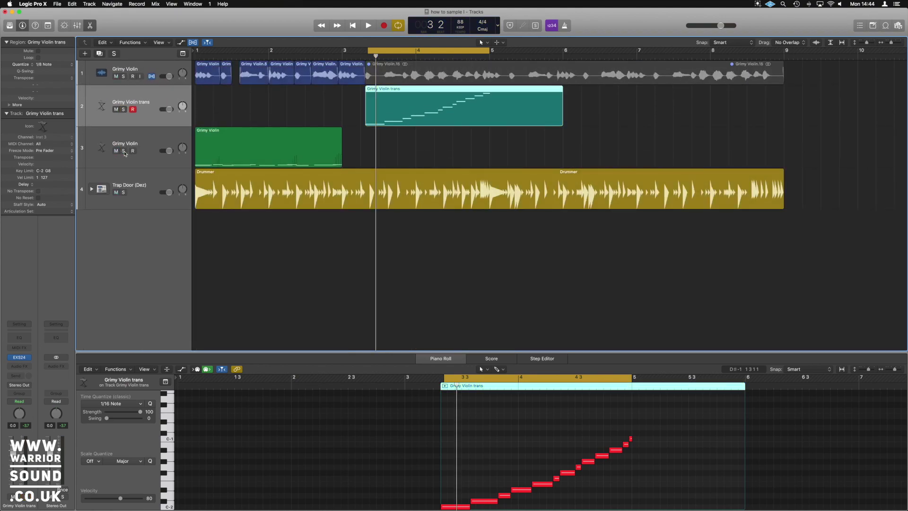
{"action": "left_click", "coordinate": [123, 151]}
{"action": "left_click_drag", "start_coordinate": [436, 52], "coordinate": [263, 52]}
{"action": "left_click", "coordinate": [288, 131]}
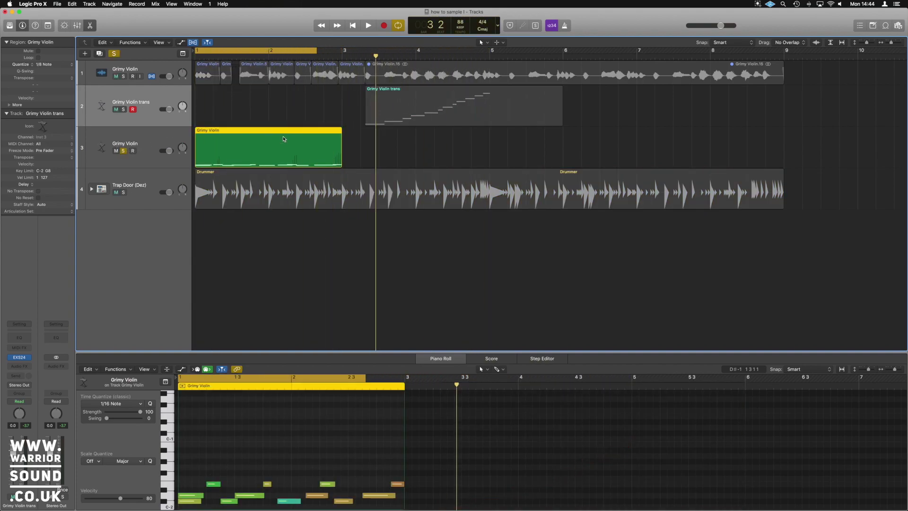
{"action": "key", "text": "u"}
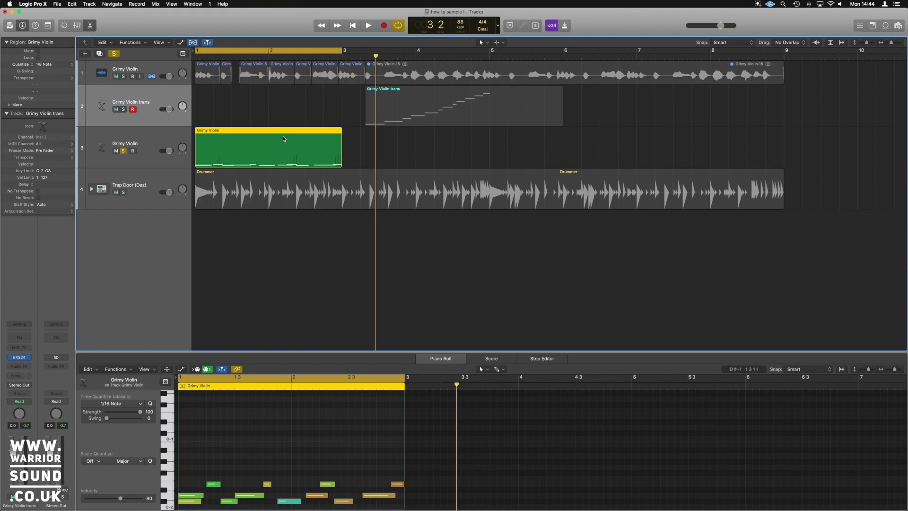